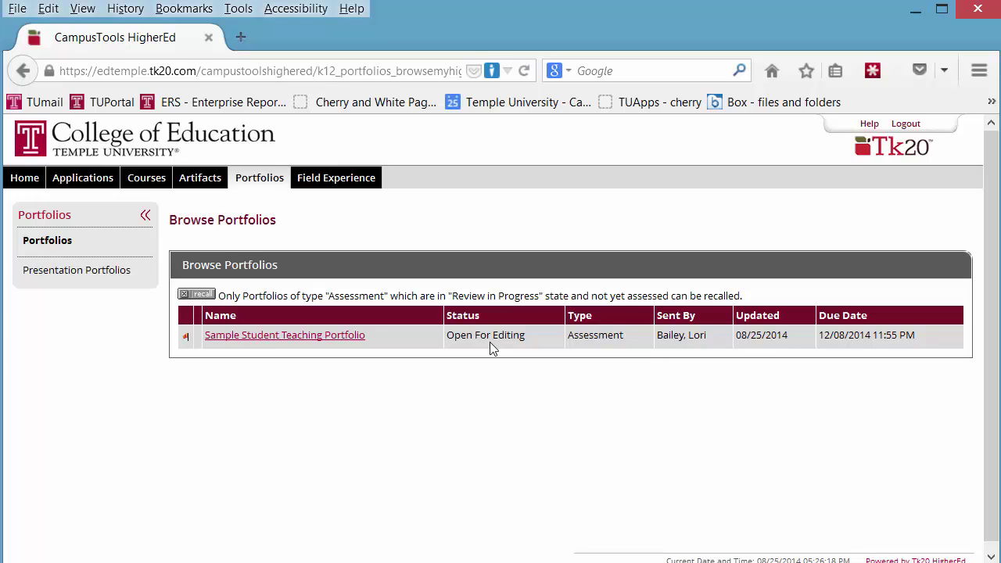
# Step: Open the Sample Student Teaching Portfolio for editing and read through its description
pyautogui.click(250, 337)
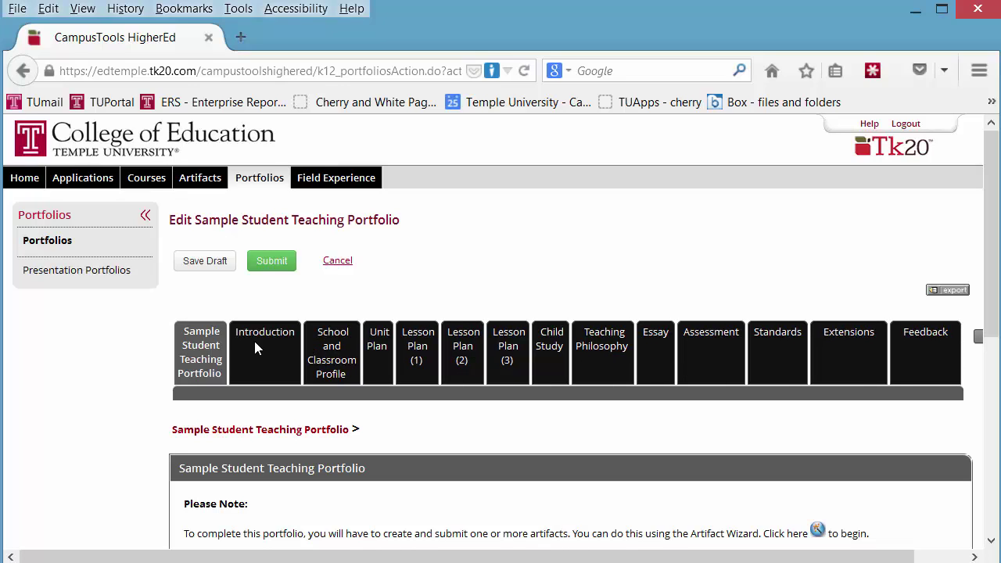
pyautogui.scroll(-2, 317, 335)
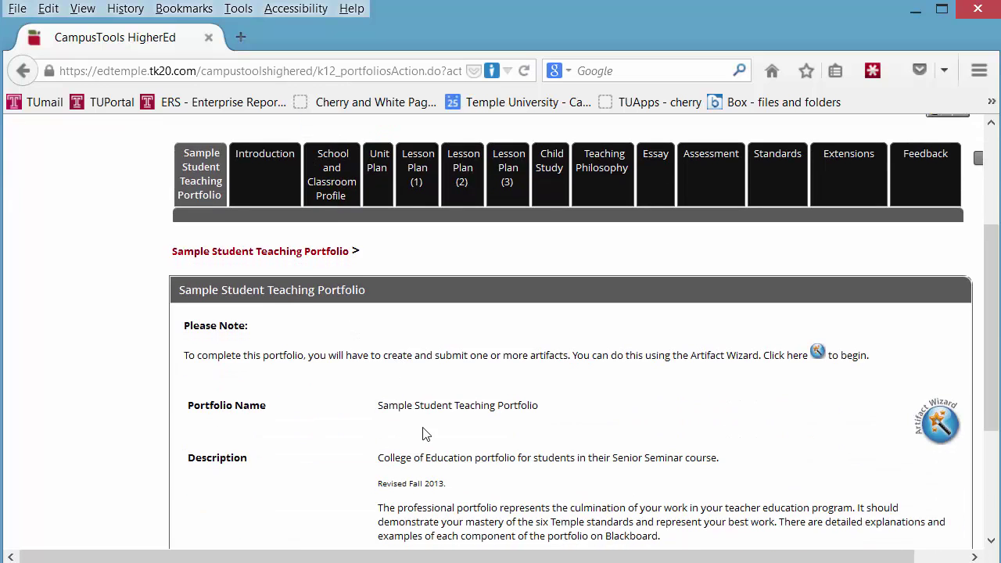
pyautogui.scroll(-2, 422, 434)
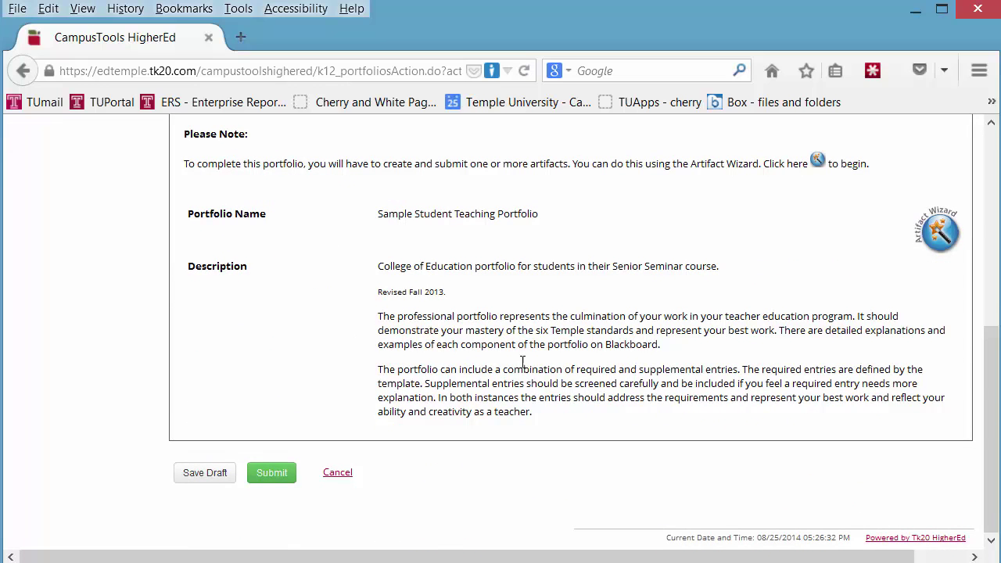
pyautogui.scroll(1, 498, 367)
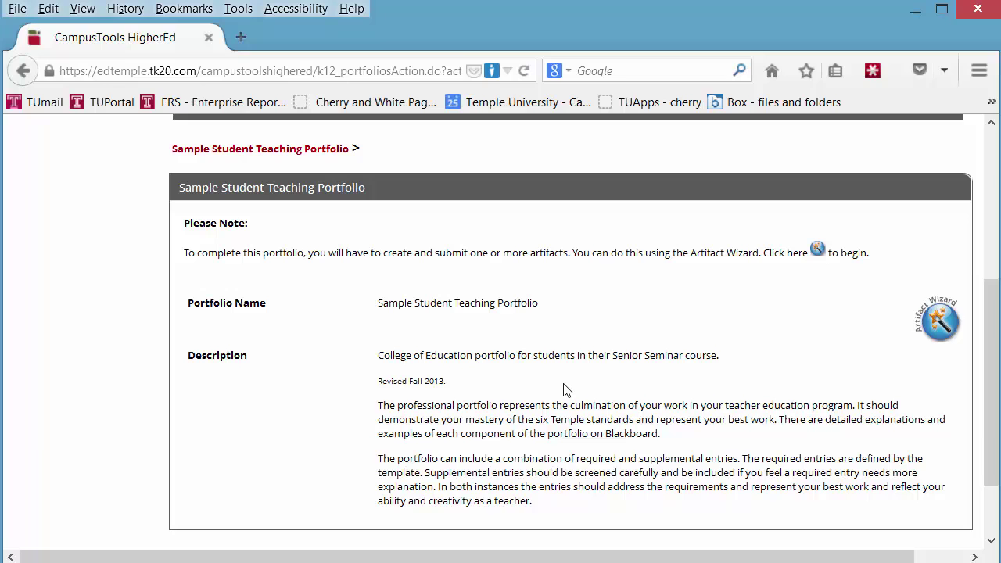
pyautogui.scroll(1, 565, 392)
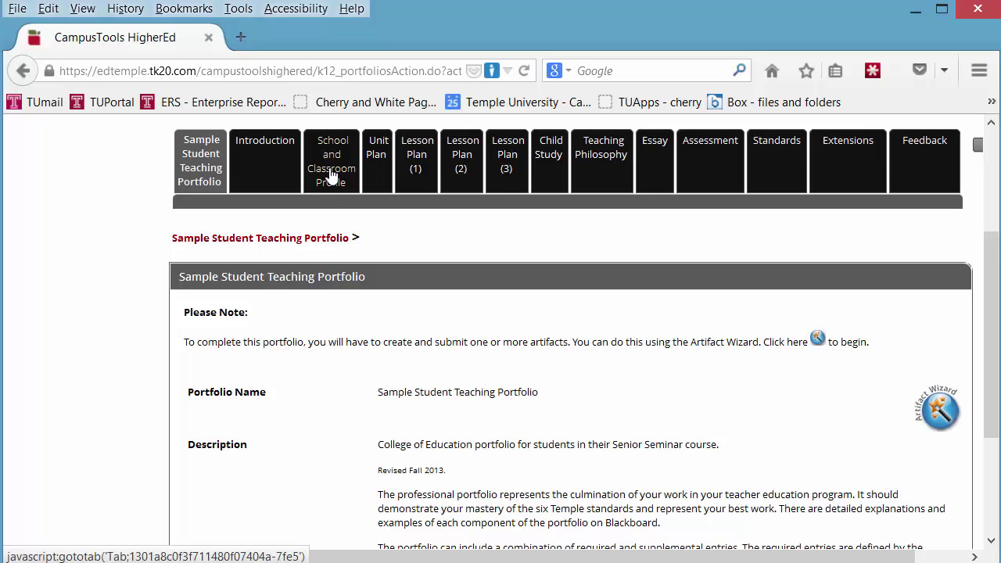
# Step: Open the portfolio's Lesson Plan (1) section and review its attachment requirements and the teaching standards listed there
pyautogui.click(419, 162)
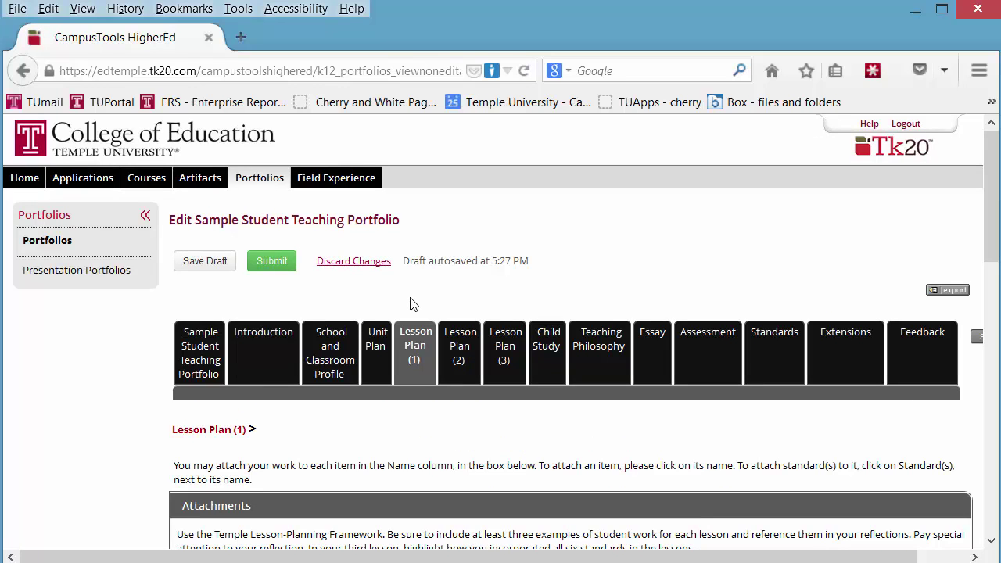
pyautogui.scroll(-5, 413, 303)
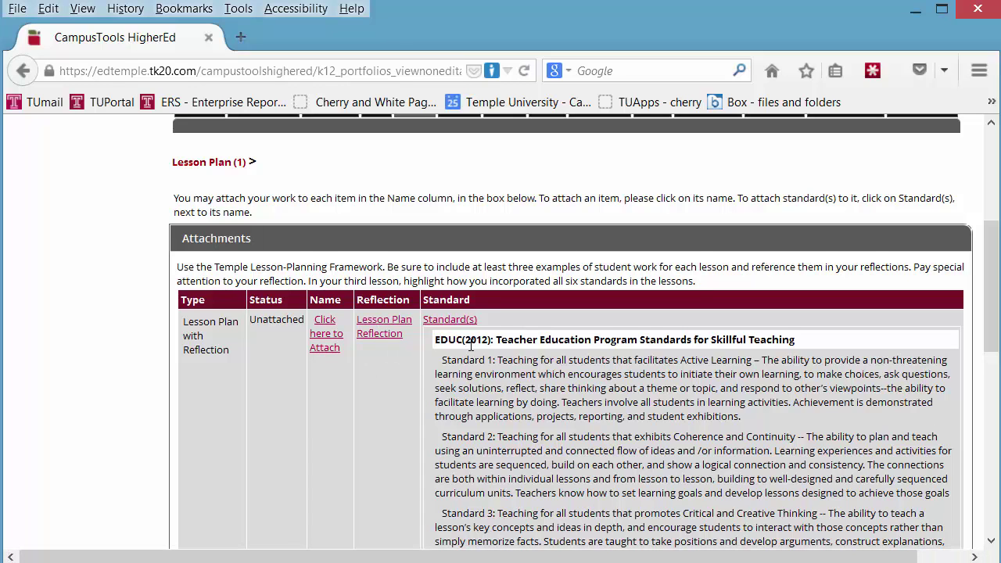
pyautogui.scroll(-4, 485, 346)
pyautogui.scroll(-10, 485, 346)
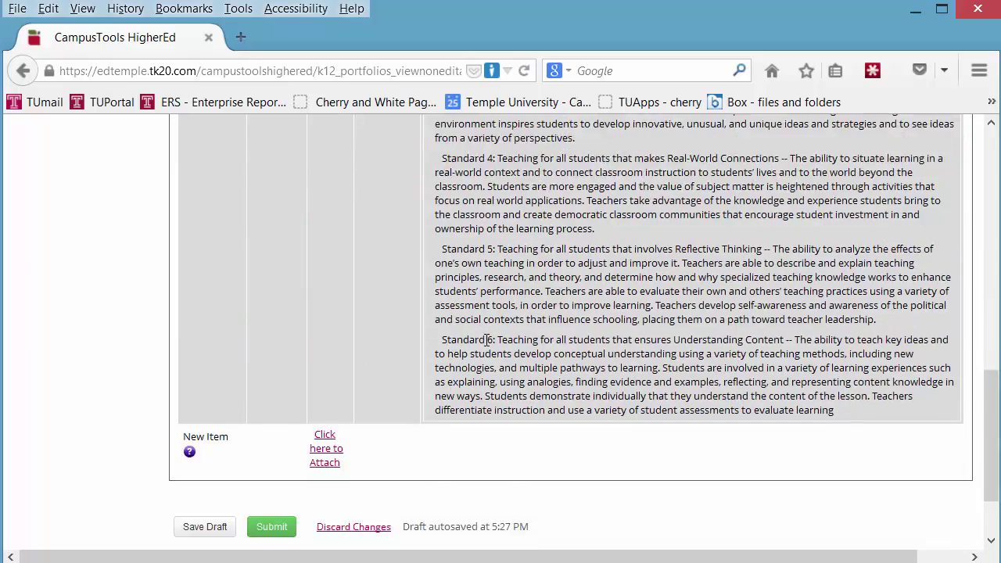
pyautogui.scroll(7, 487, 337)
pyautogui.scroll(8, 486, 337)
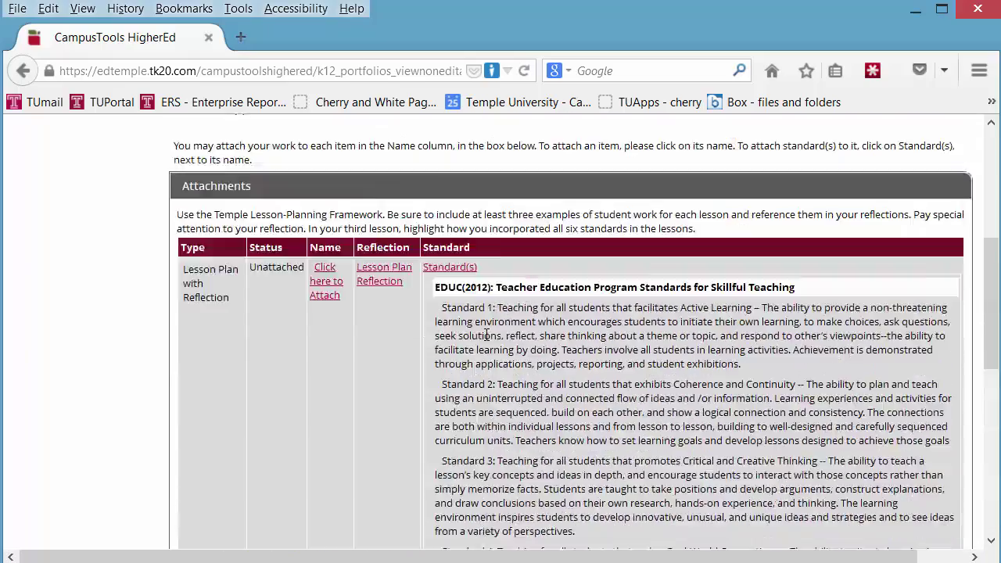
pyautogui.scroll(-4, 471, 412)
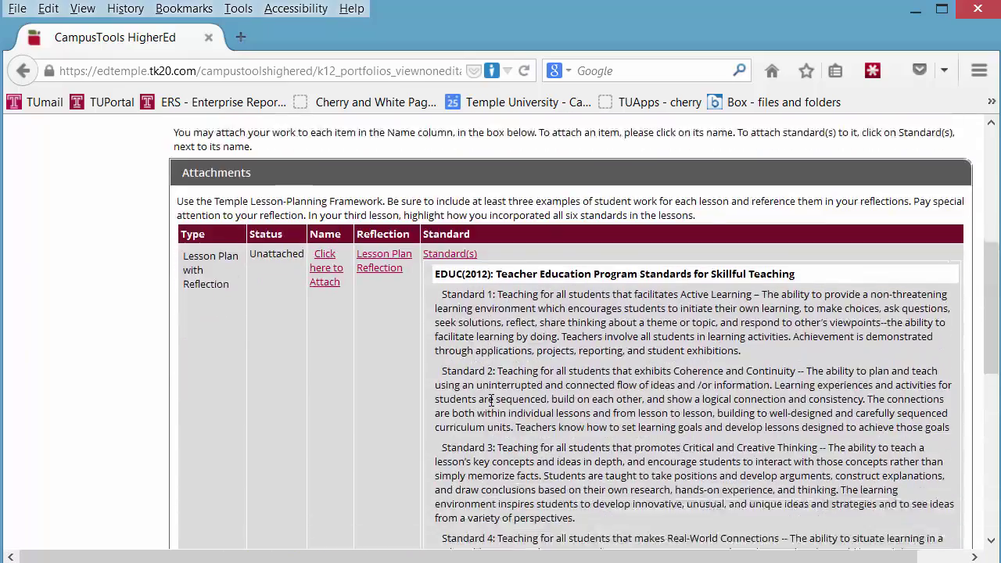
pyautogui.scroll(-2, 491, 401)
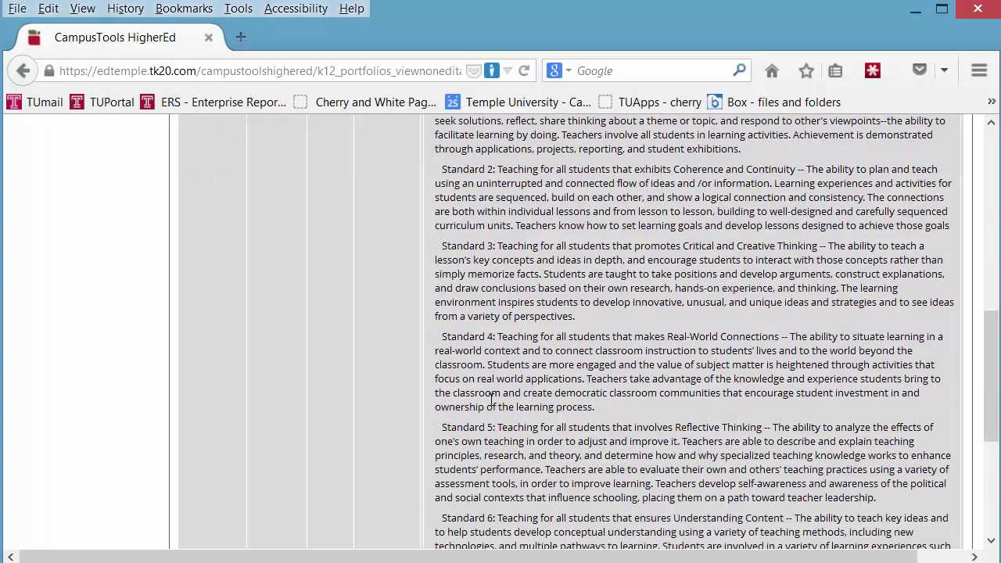
pyautogui.scroll(4, 438, 313)
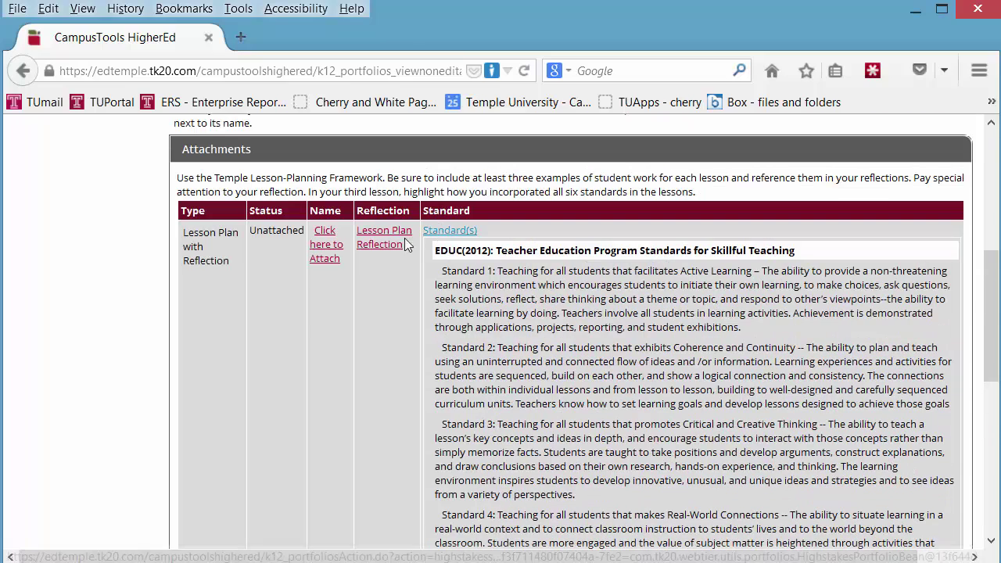
# Step: Start attaching an artifact to the Lesson Plan with Reflection item by creating a new one
pyautogui.click(324, 249)
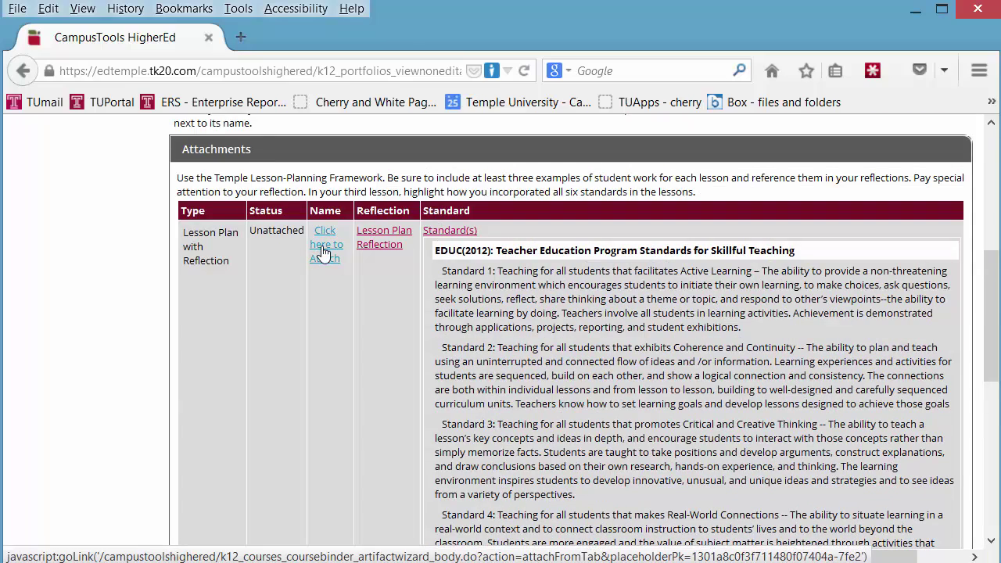
pyautogui.click(325, 248)
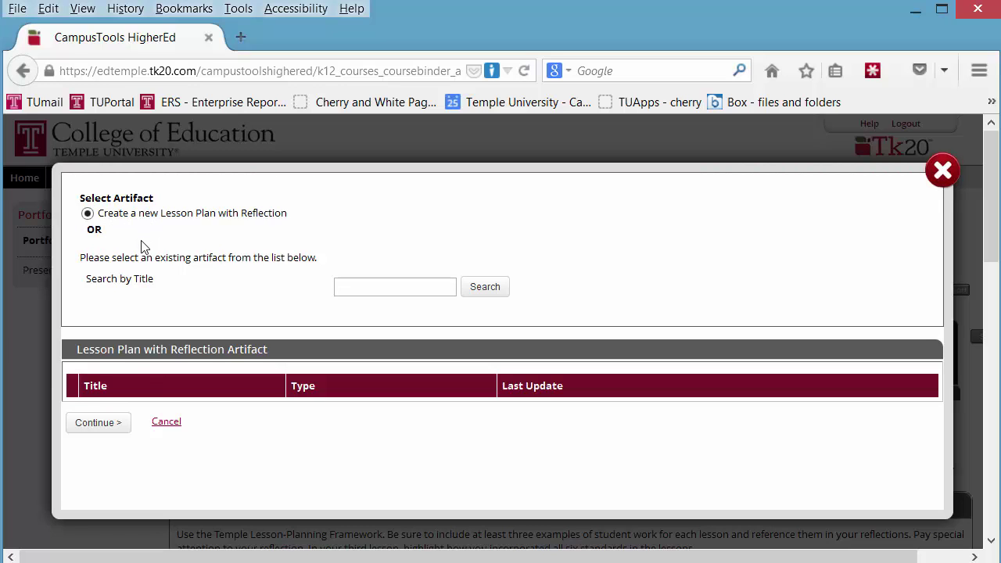
pyautogui.click(97, 423)
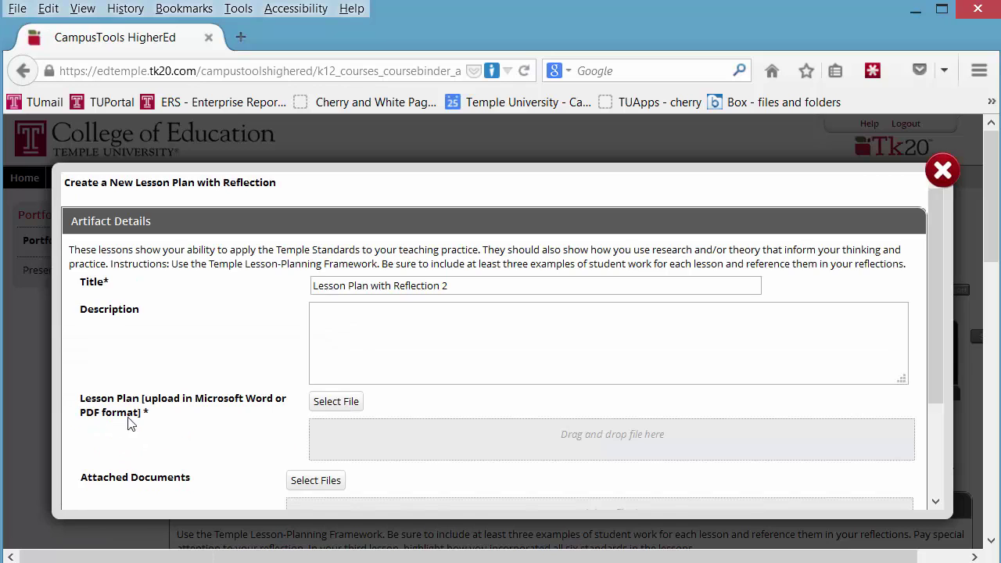
# Step: Replace the artifact's default title with "Math Lesson for Grade 5"
pyautogui.moveTo(449, 286); pyautogui.dragTo(307, 286)
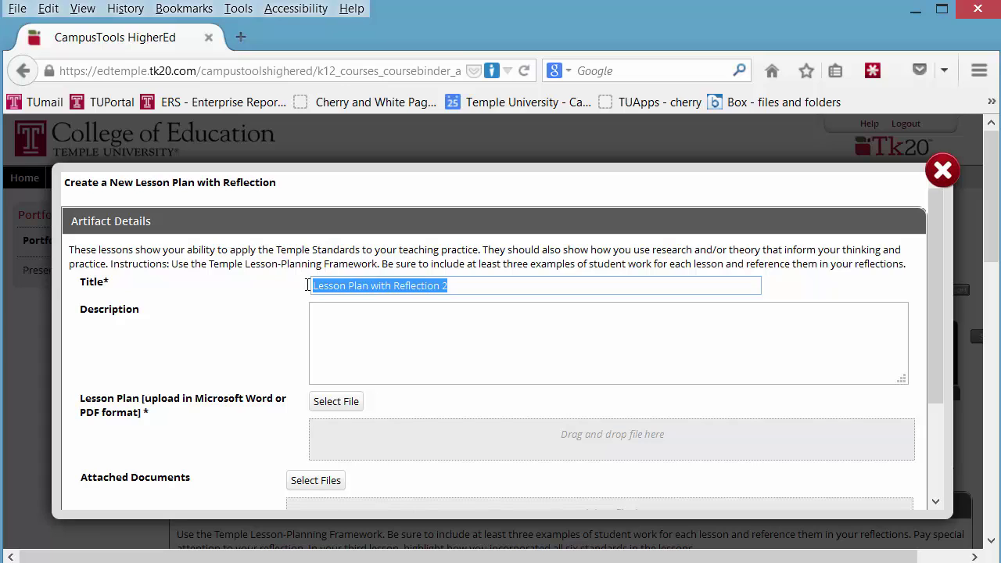
pyautogui.write('Math')
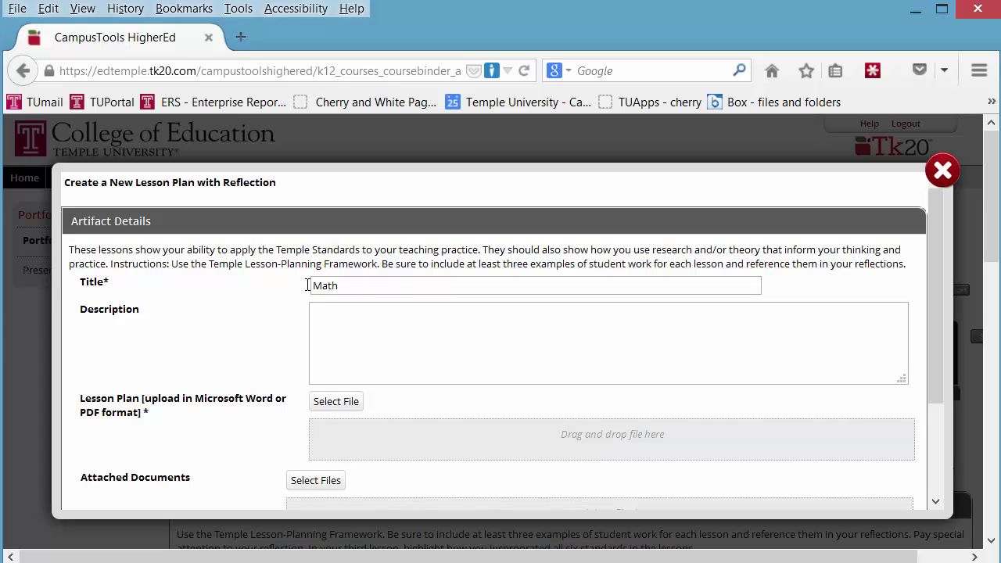
pyautogui.write(' Lesson for Grade 5')
# Step: Enter the artifact description "Reviewed times tables and practiced multiplying fractions."
pyautogui.click(326, 316)
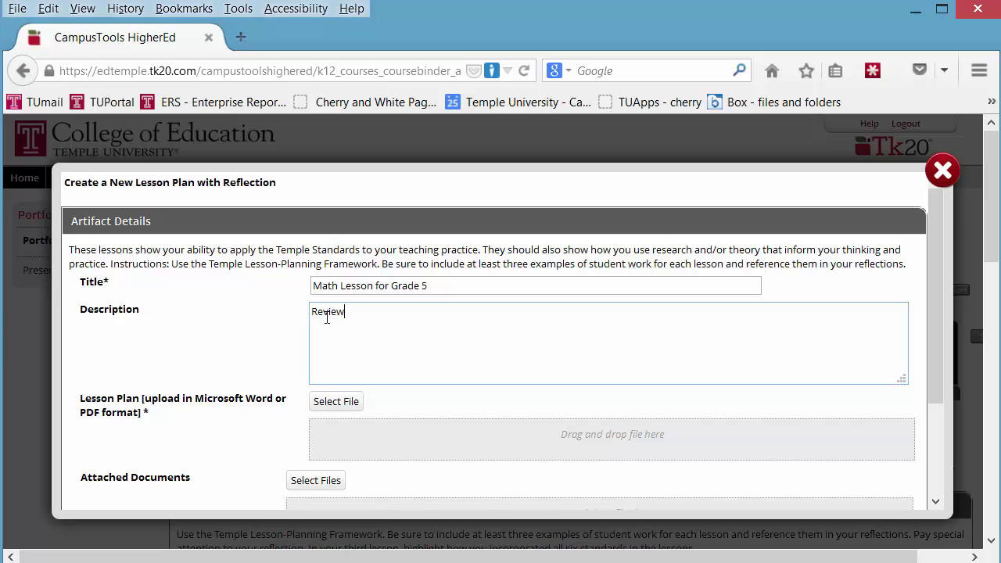
pyautogui.write('Reviewed Tim')
pyautogui.press('BackSpace')
pyautogui.press('BackSpace')
pyautogui.write('imes tables and practiced ')
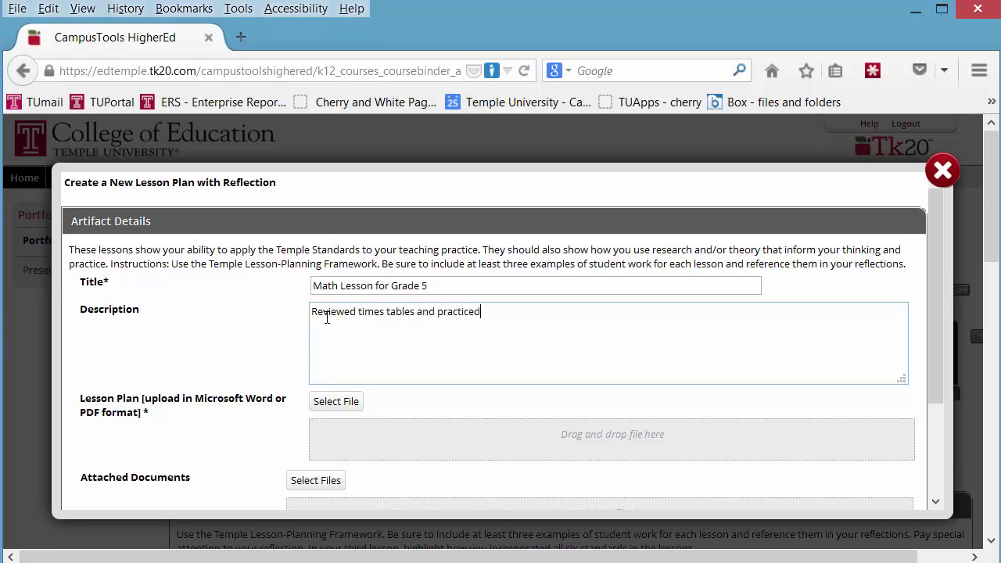
pyautogui.write('multiplying fractions.')
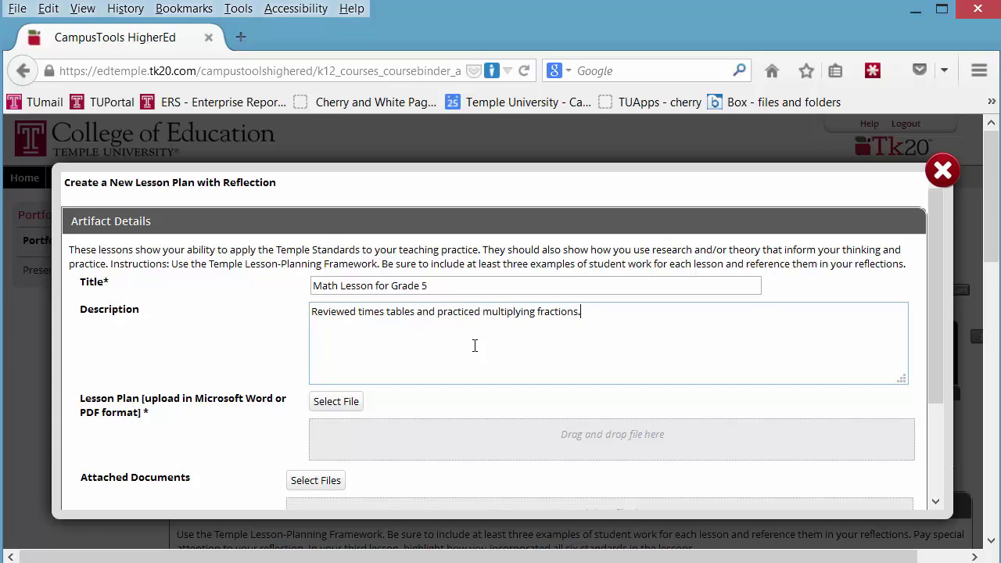
# Step: Add lesson-plan-understanding-memoir.pdf as the lesson plan file and save the artifact to the portfolio
pyautogui.scroll(-2, 472, 332)
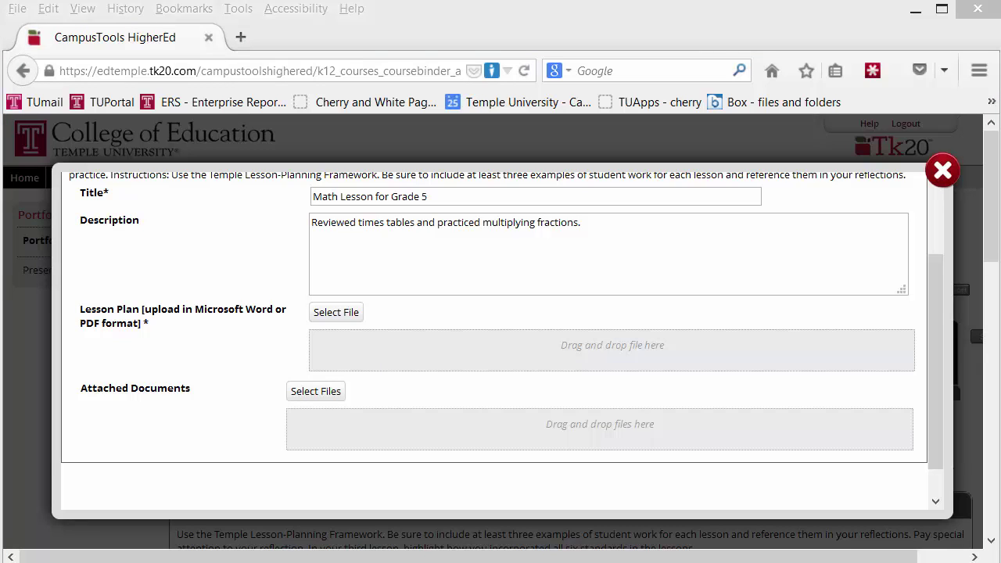
pyautogui.moveTo(99, 289); pyautogui.dragTo(505, 360)
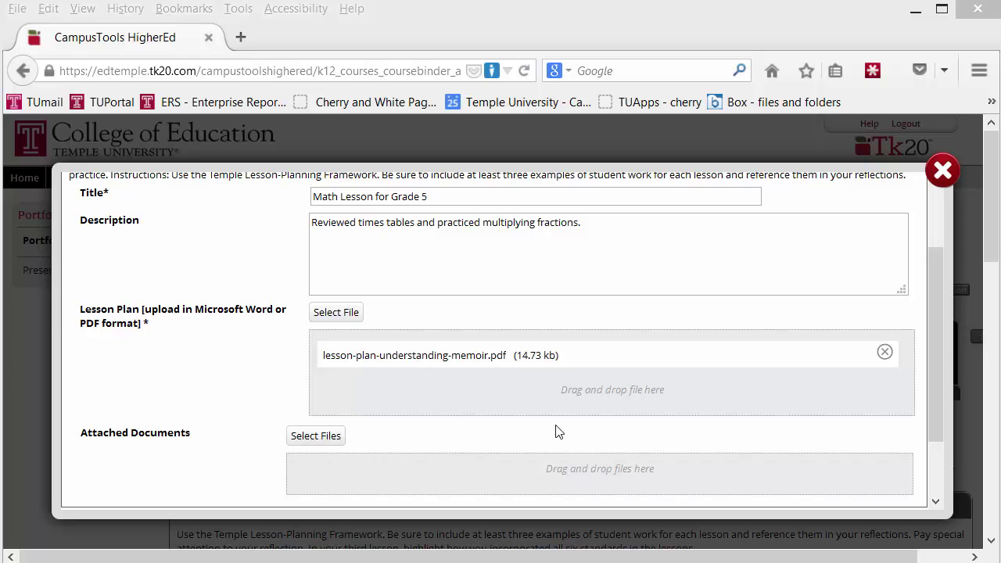
pyautogui.scroll(-4, 558, 428)
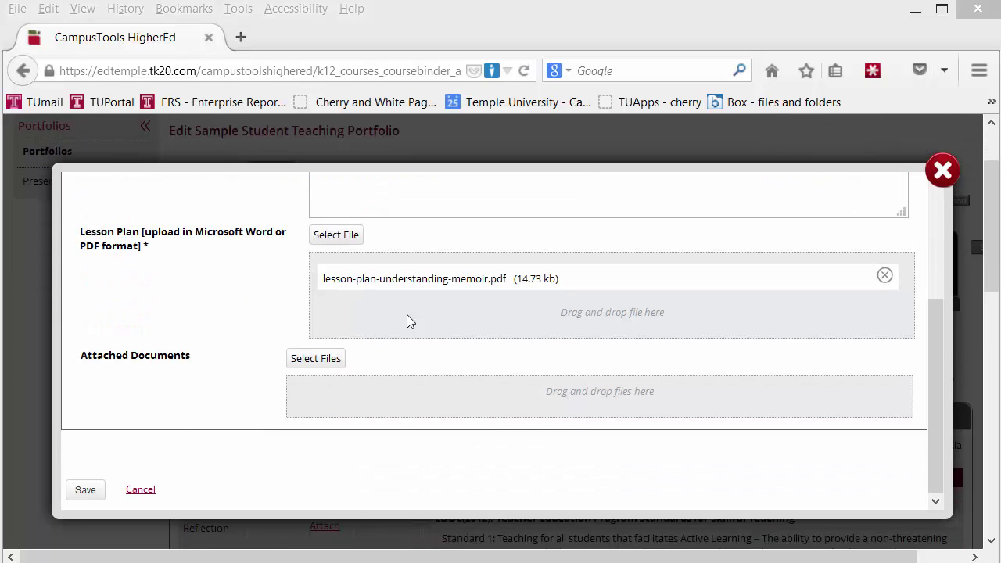
pyautogui.click(85, 491)
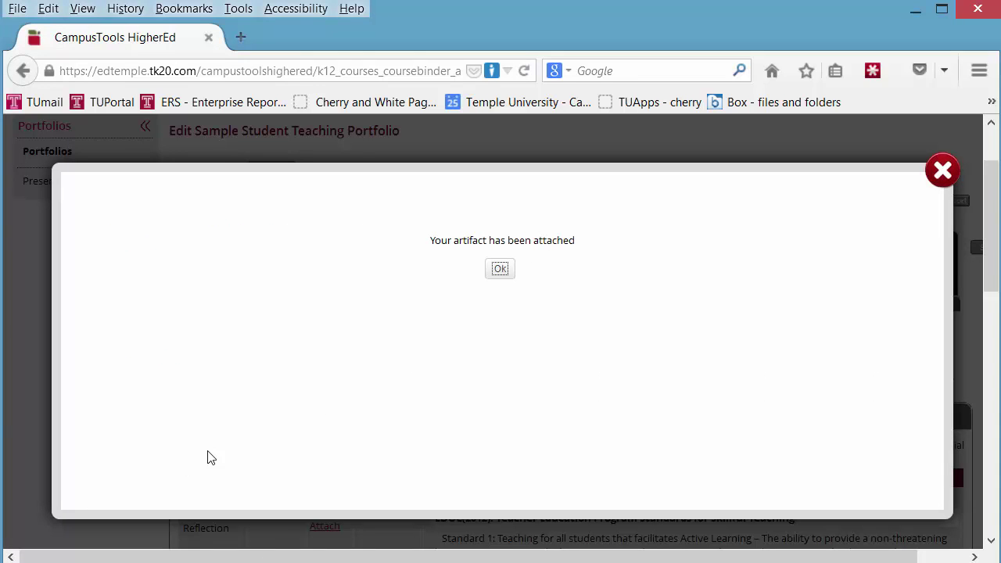
pyautogui.click(501, 270)
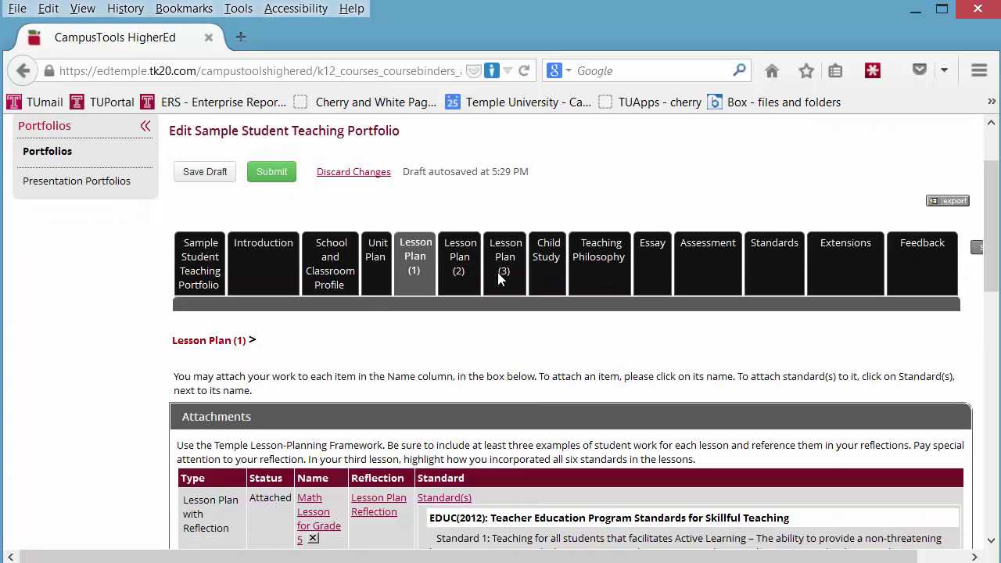
# Step: Open the Lesson Plan Reflection form for Math Lesson for Grade 5 and review its guiding questions and upload options
pyautogui.scroll(-2, 501, 277)
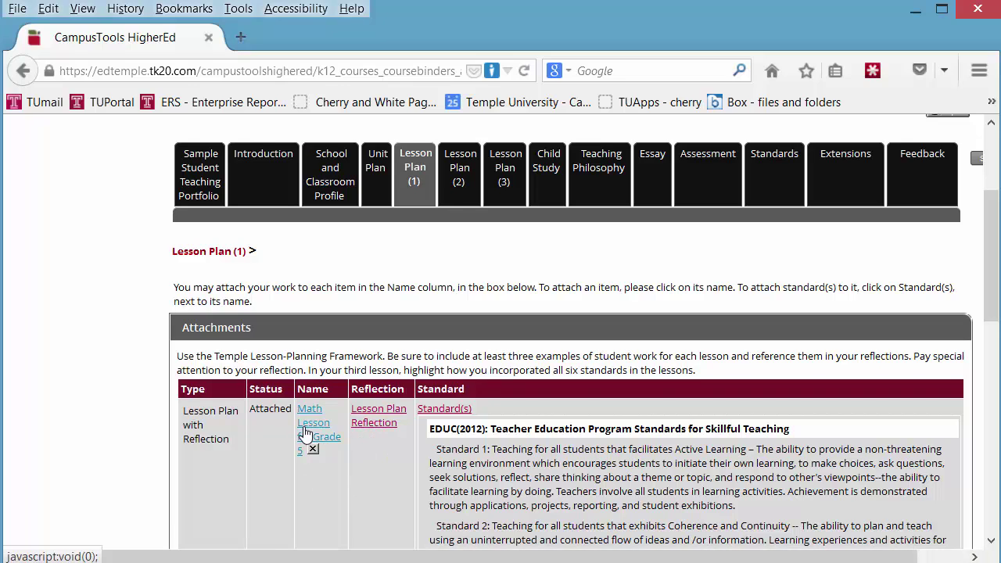
pyautogui.click(363, 430)
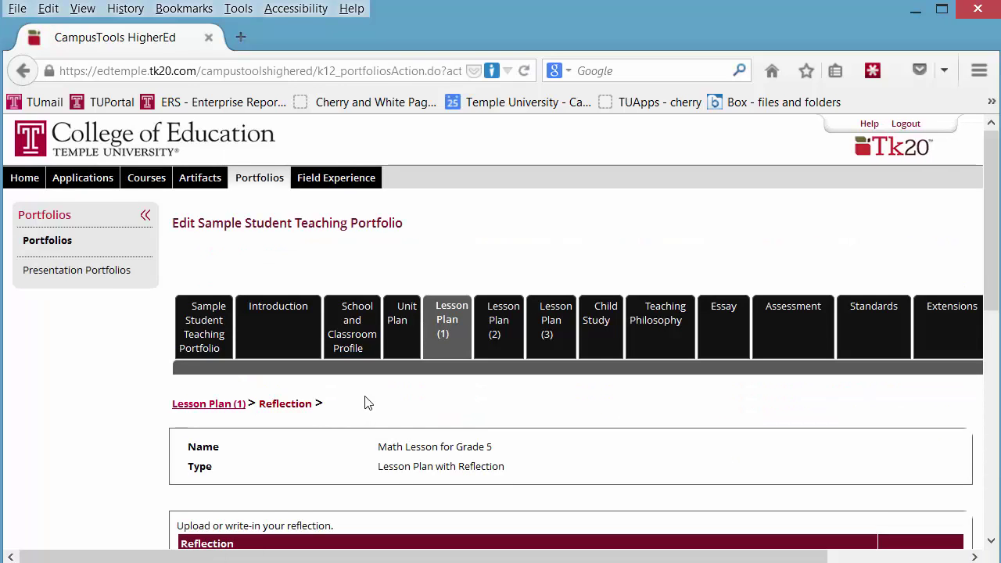
pyautogui.scroll(-6, 367, 402)
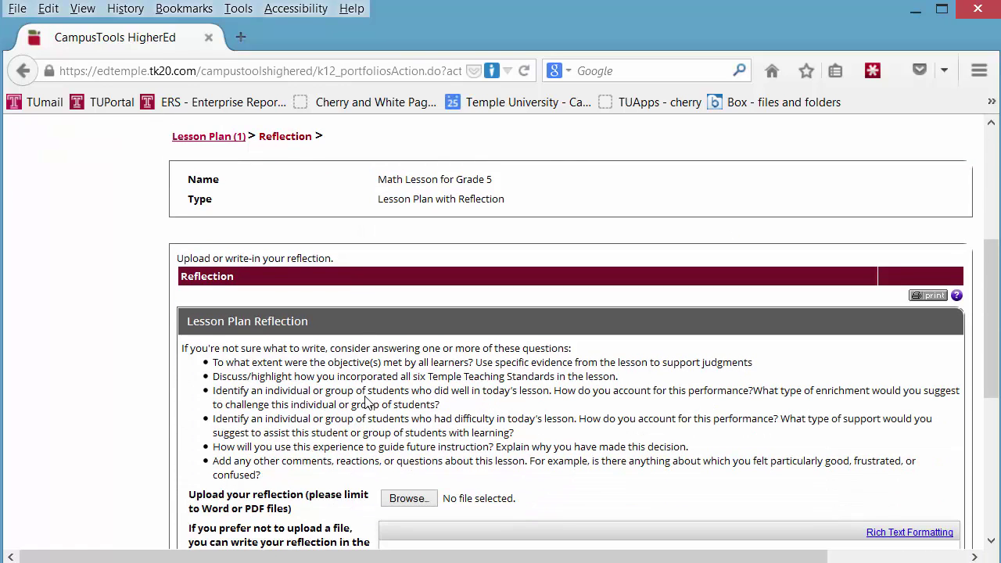
pyautogui.scroll(-2, 367, 402)
pyautogui.scroll(-2, 346, 402)
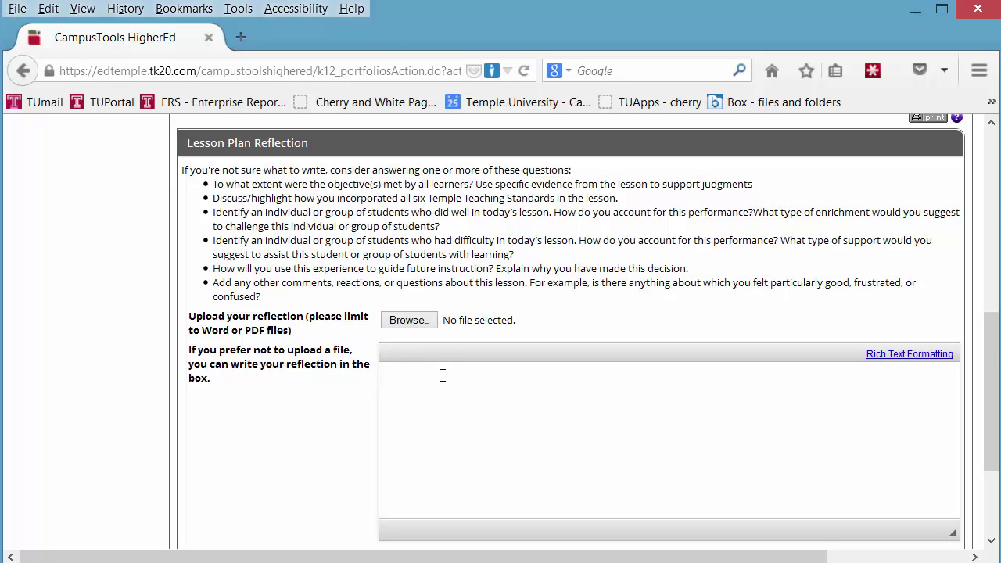
# Step: Browse for the reflection file in TechOffice > TechOffice Staff > Training Materials > ePortfolio in TK20 > ePortfolio Sample Docs
pyautogui.click(407, 322)
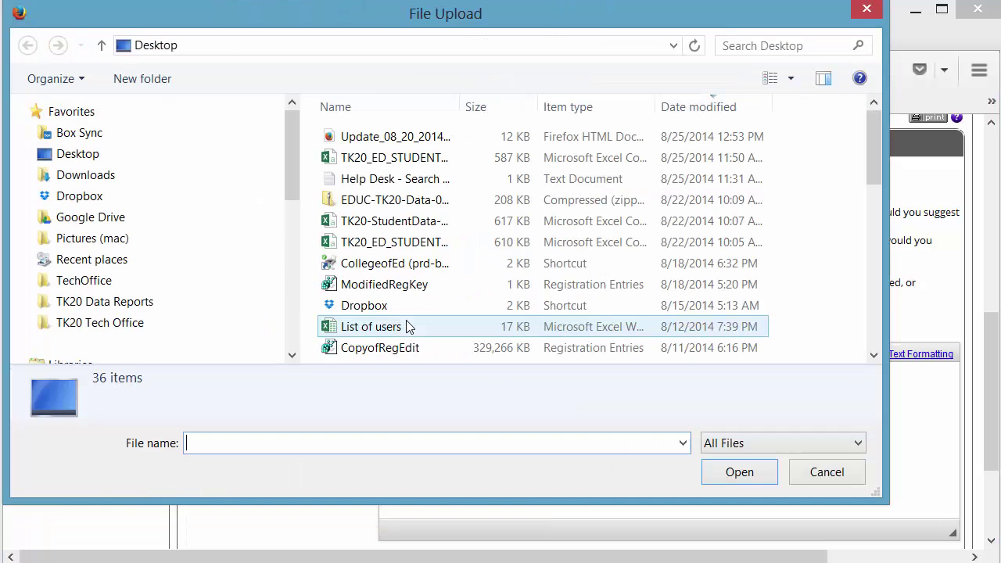
pyautogui.click(111, 324)
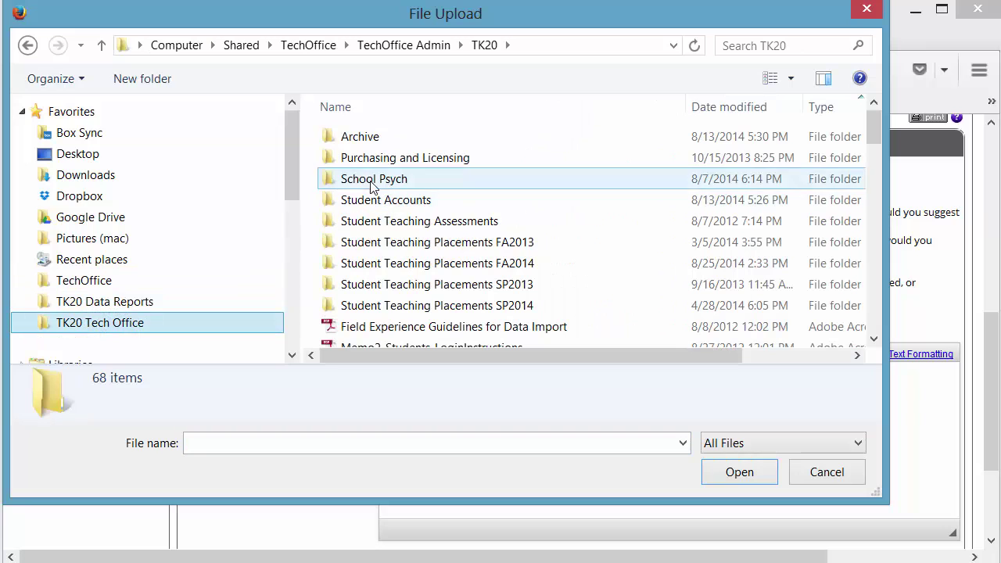
pyautogui.click(310, 46)
pyautogui.doubleClick(359, 179)
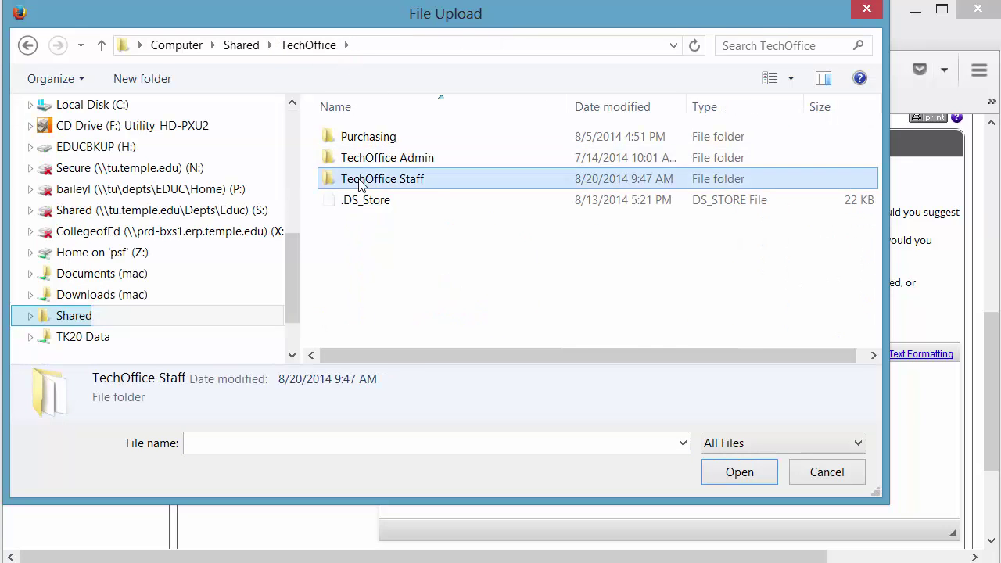
pyautogui.scroll(-1, 365, 294)
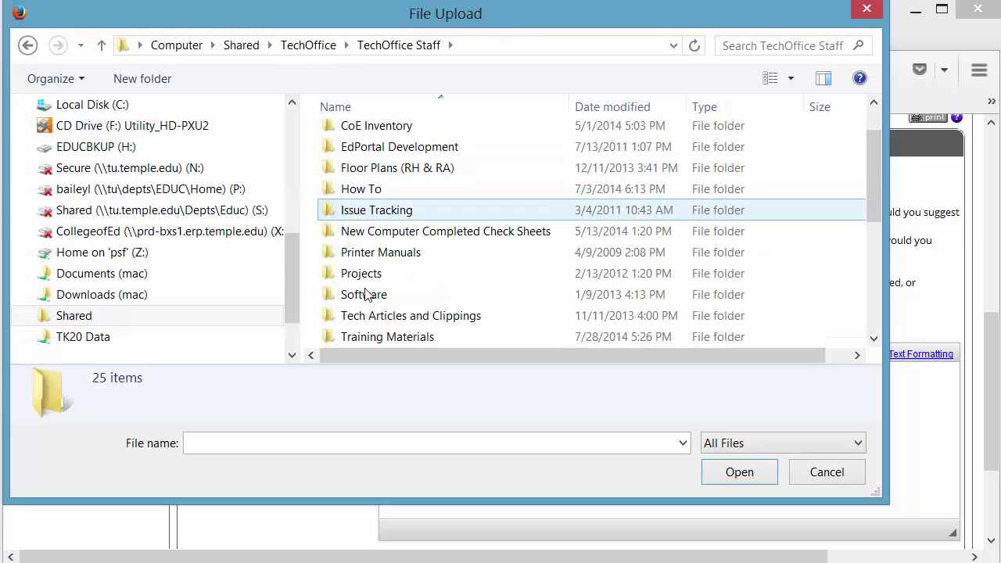
pyautogui.doubleClick(368, 337)
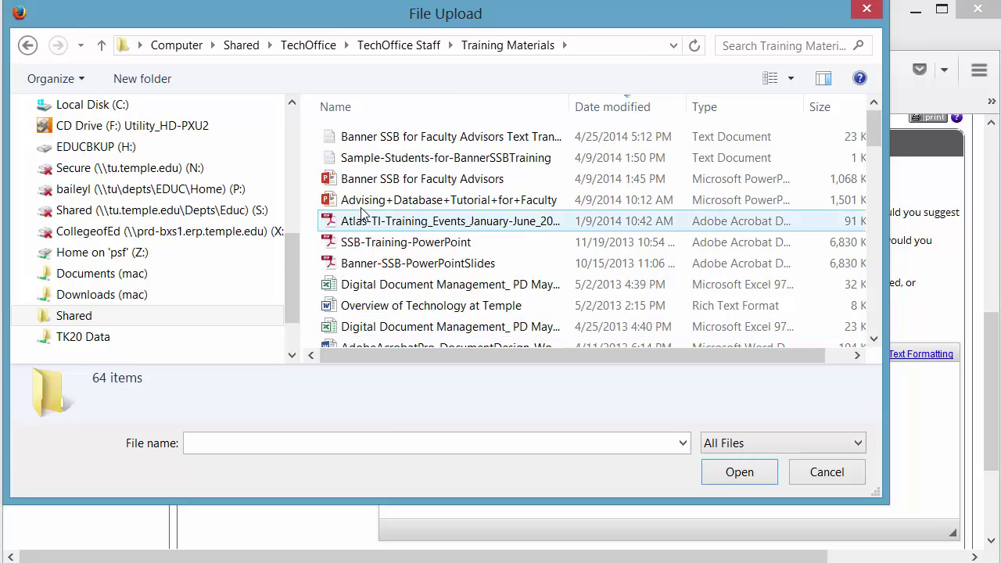
pyautogui.scroll(-2, 365, 228)
pyautogui.scroll(-8, 364, 229)
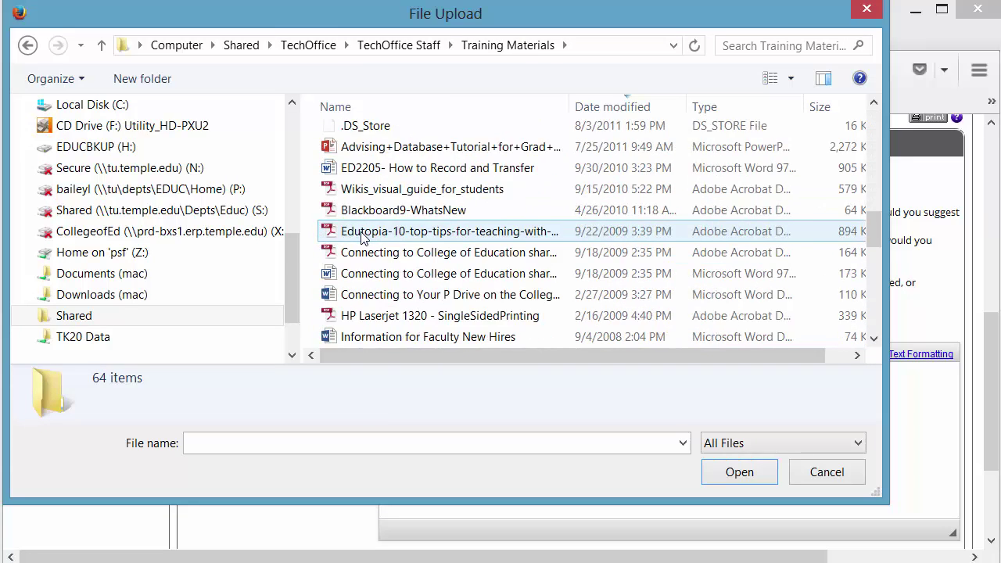
pyautogui.scroll(-4, 361, 235)
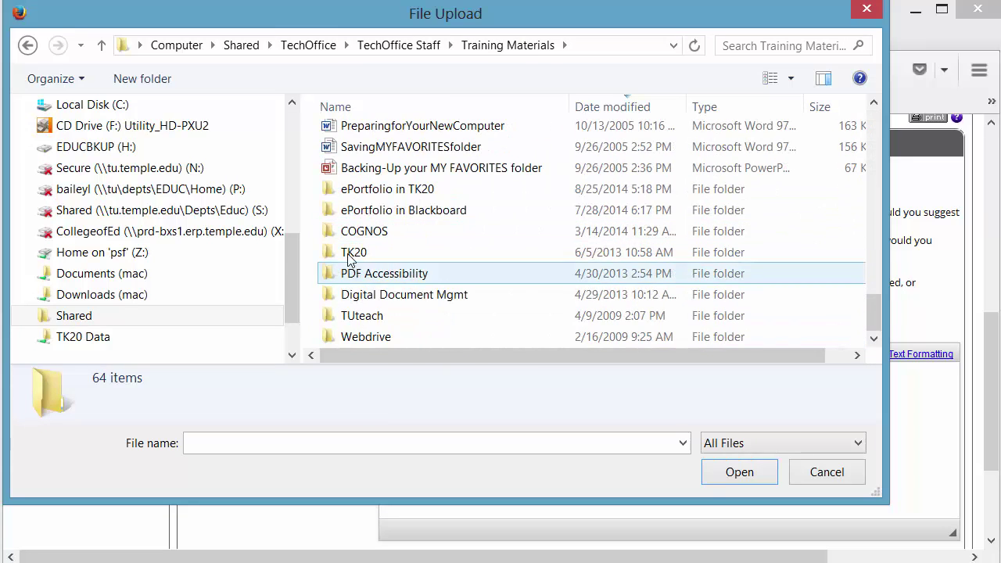
pyautogui.doubleClick(356, 190)
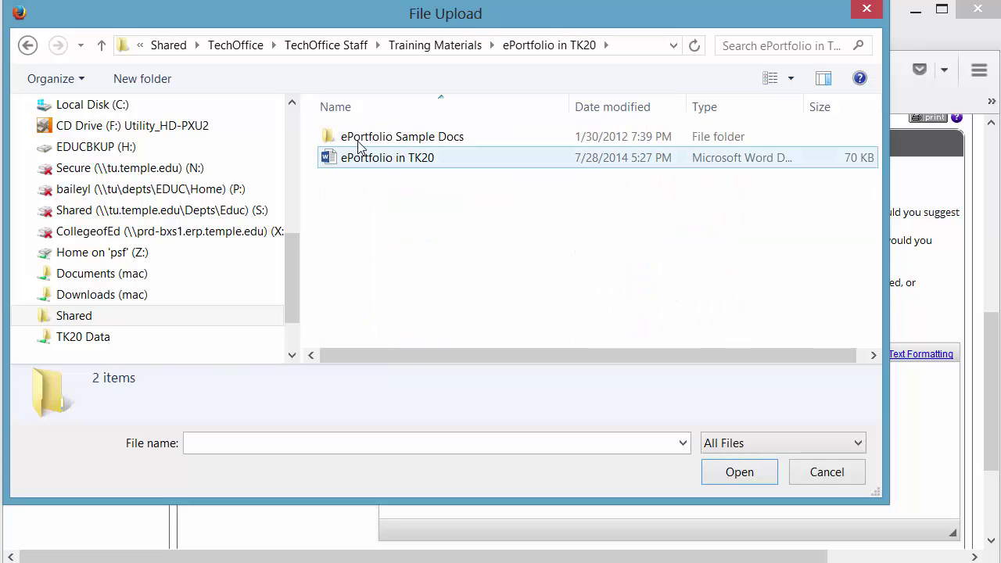
pyautogui.click(364, 139)
pyautogui.doubleClick(363, 141)
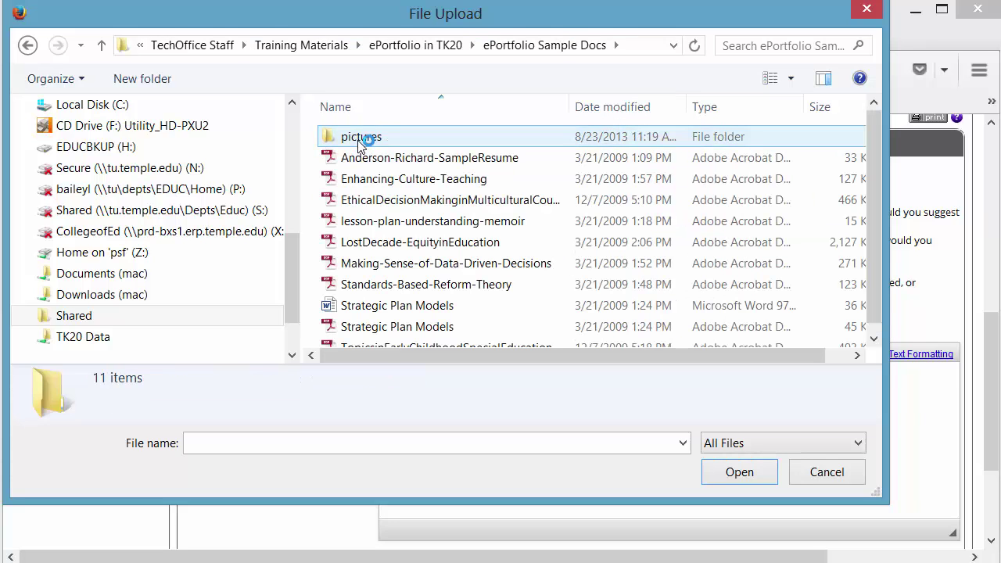
# Step: Choose the Word document Strategic Plan Models.doc as the reflection file and add the reflection to the lesson plan
pyautogui.click(387, 249)
pyautogui.click(558, 305)
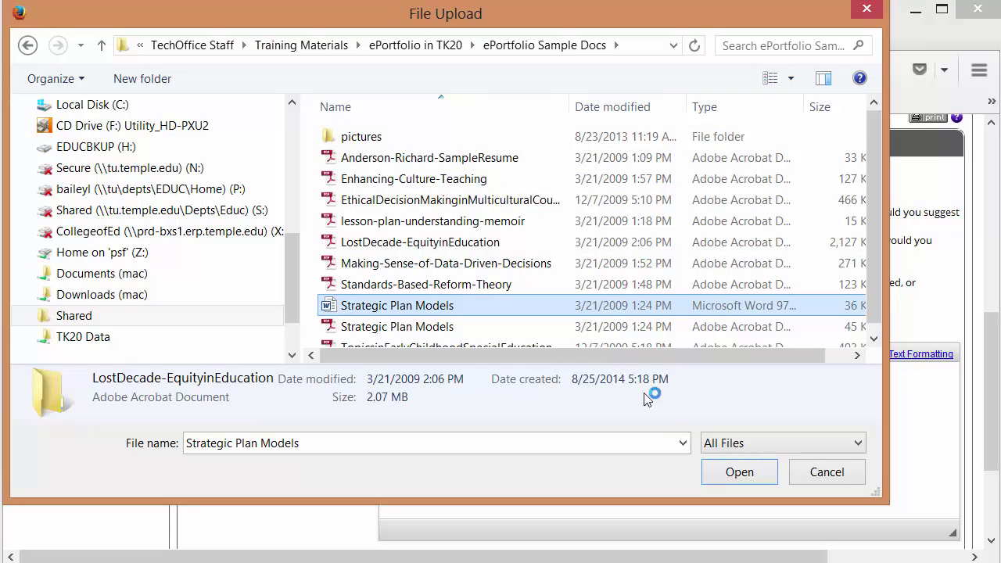
pyautogui.click(735, 474)
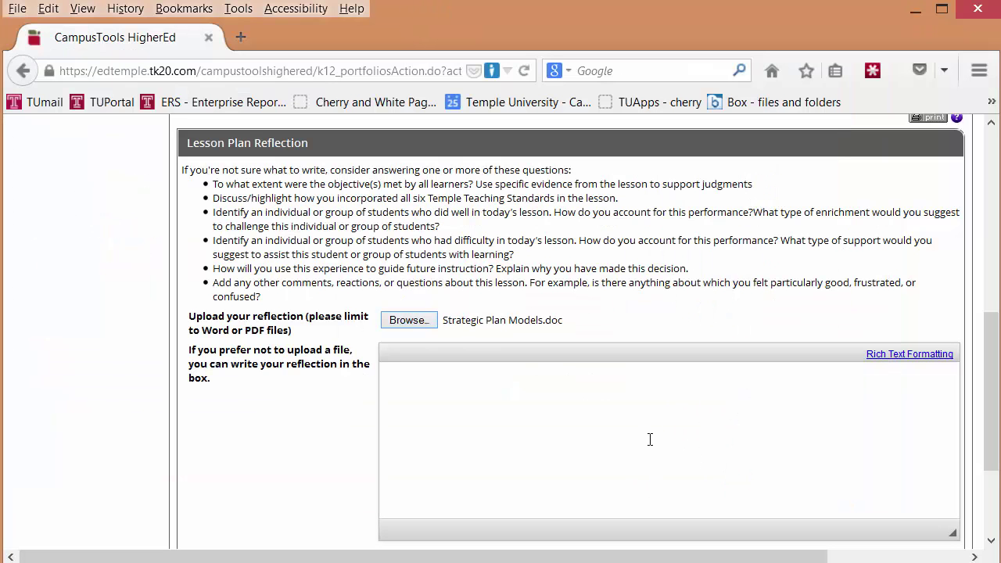
pyautogui.scroll(-3, 456, 401)
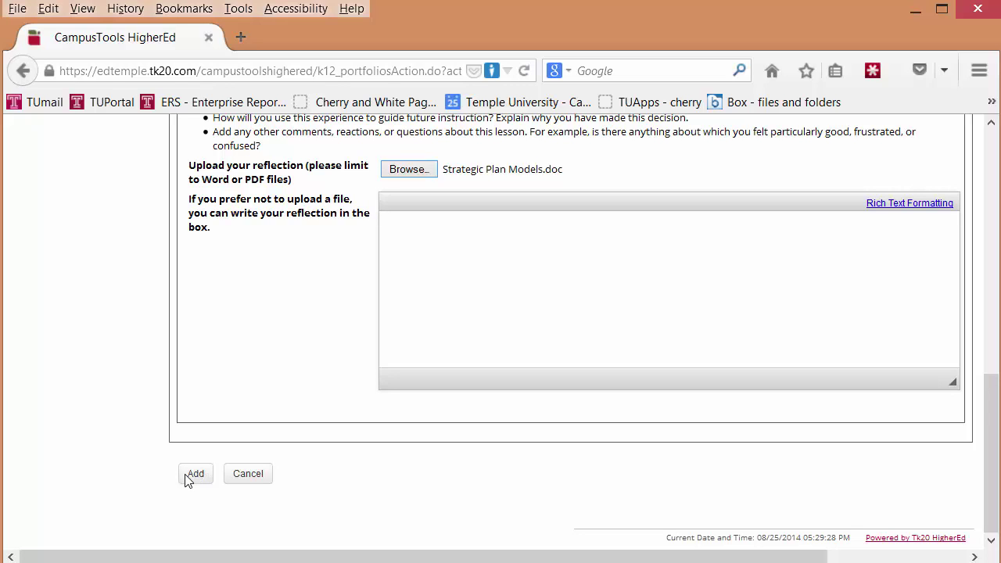
pyautogui.click(194, 474)
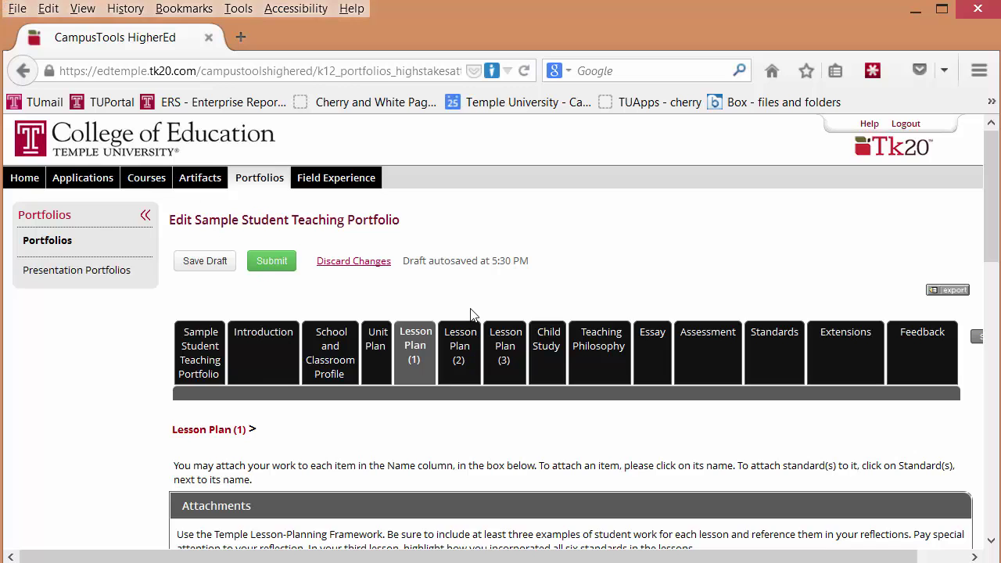
# Step: Start adding new standards to Math Lesson for Grade 5, using INTASC - Interstate New Teacher Assessment & Support Consortium 2011 as the standard body
pyautogui.scroll(-6, 470, 318)
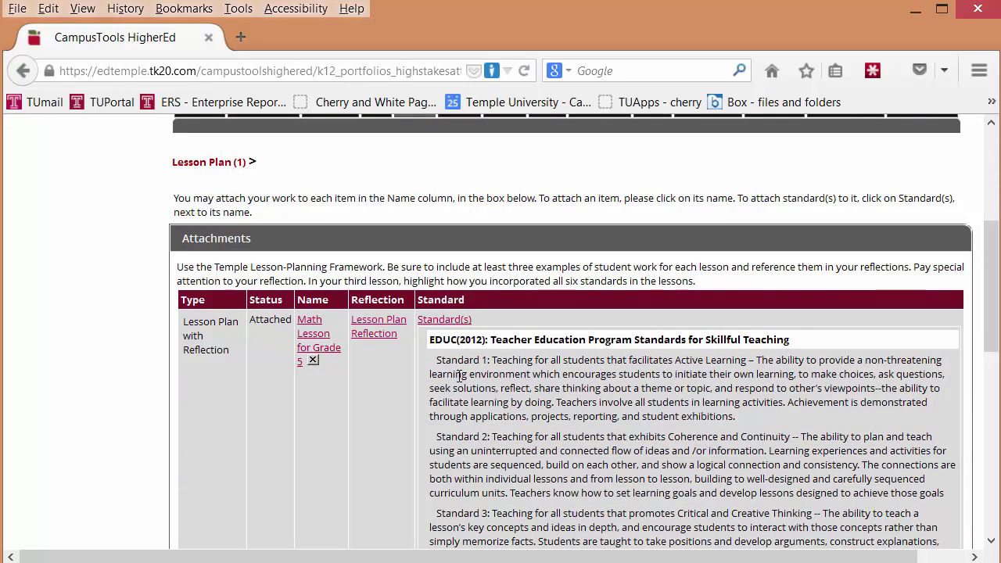
pyautogui.scroll(-1, 460, 376)
pyautogui.scroll(-2, 459, 376)
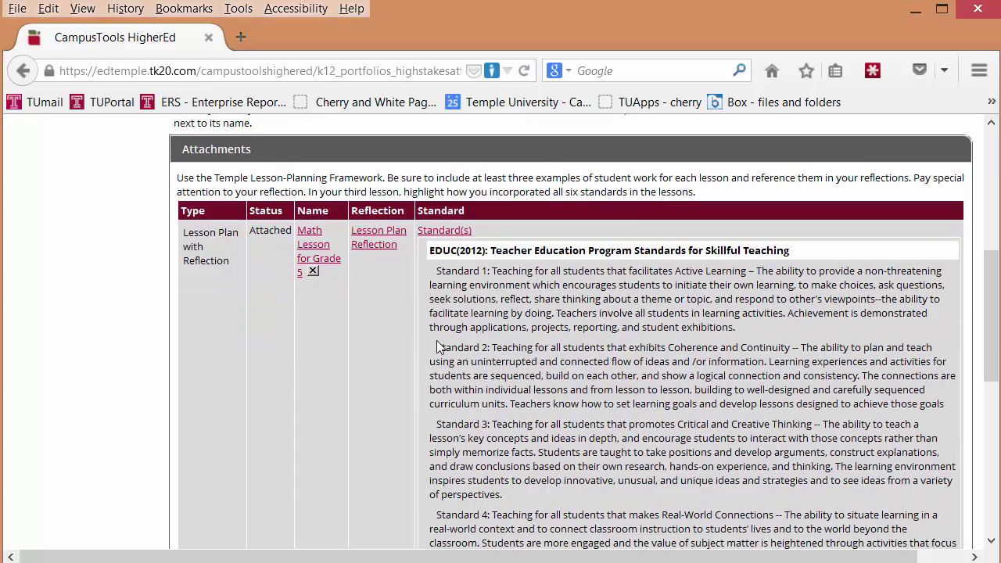
pyautogui.click(445, 231)
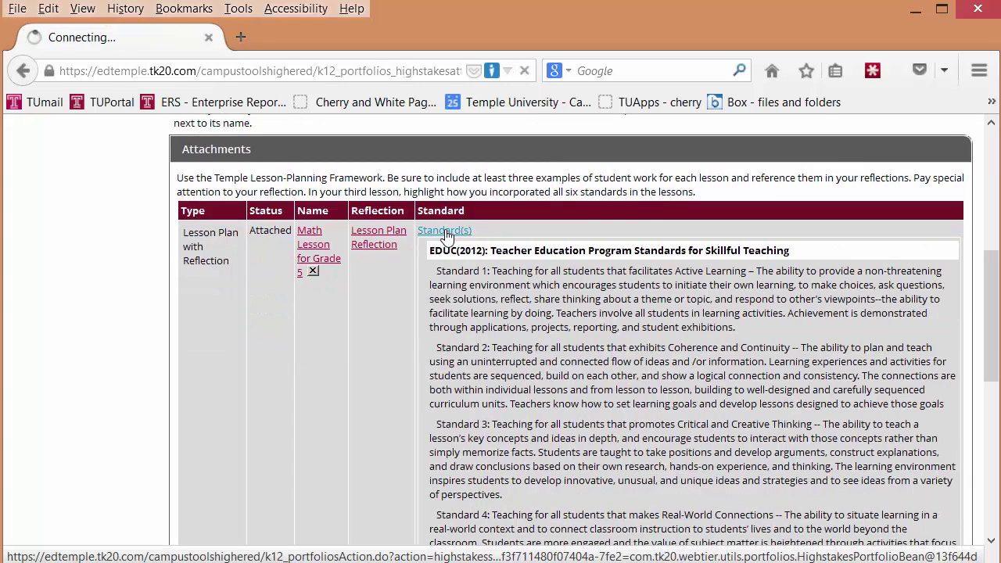
pyautogui.scroll(-6, 444, 234)
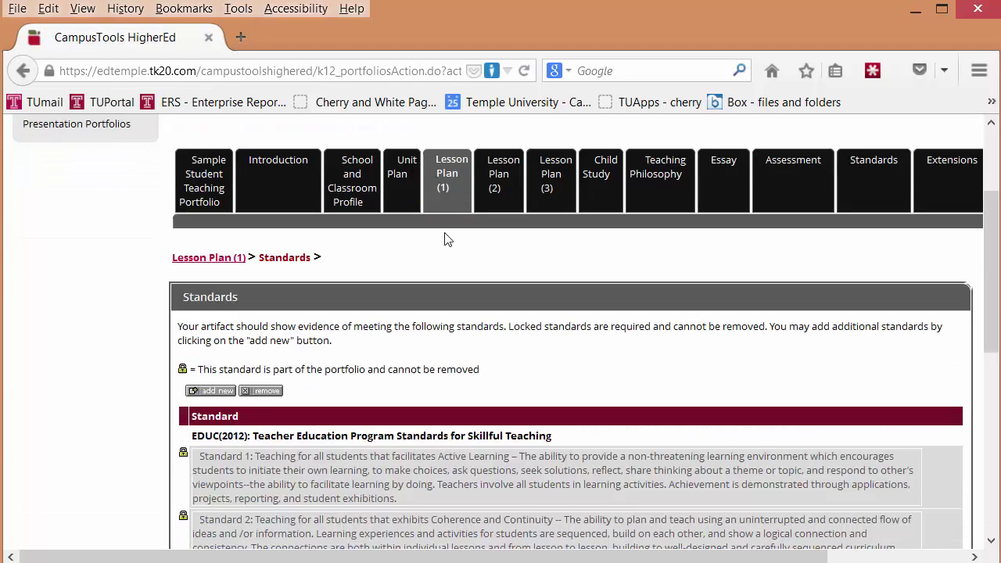
pyautogui.scroll(-2, 444, 238)
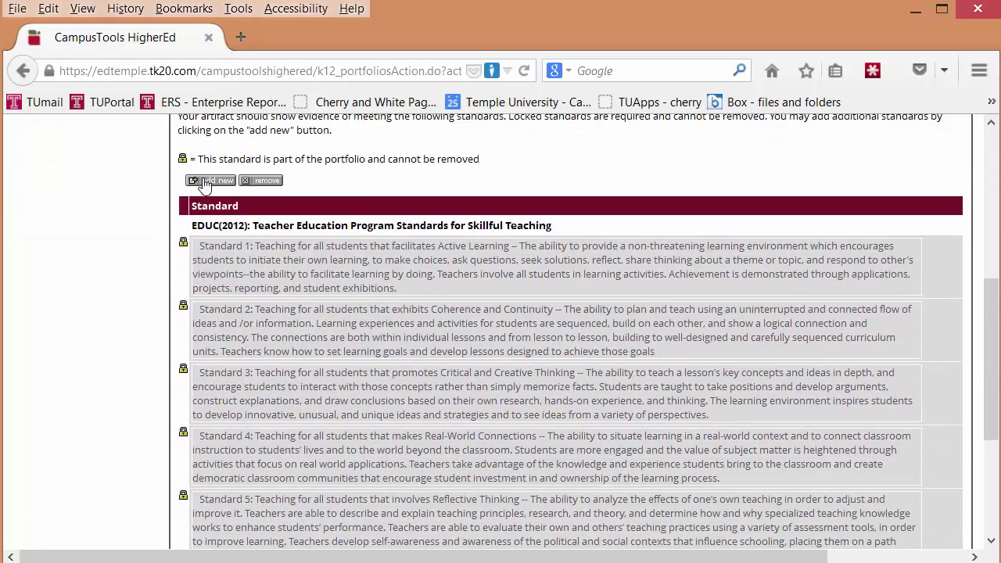
pyautogui.click(205, 183)
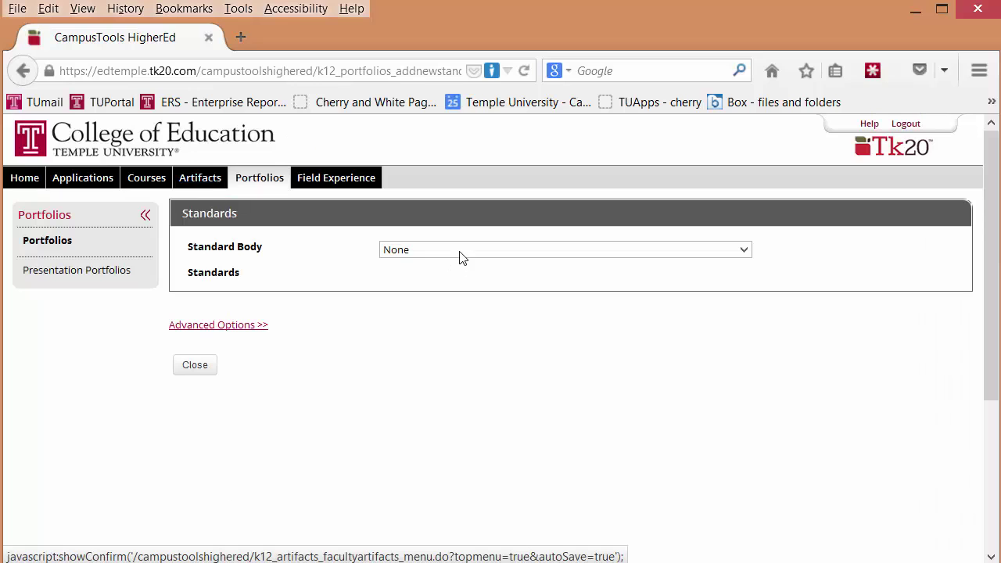
pyautogui.click(461, 250)
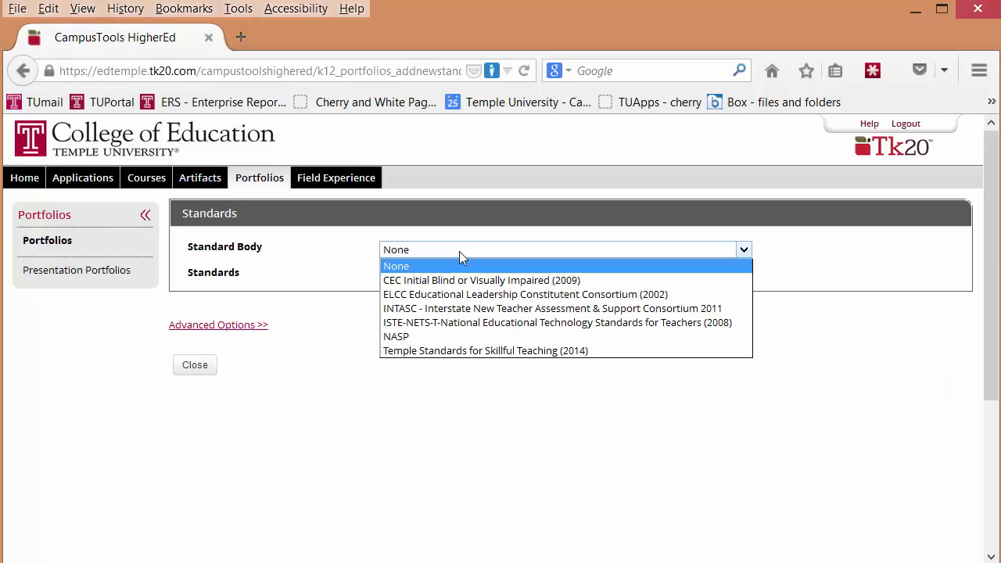
pyautogui.click(457, 310)
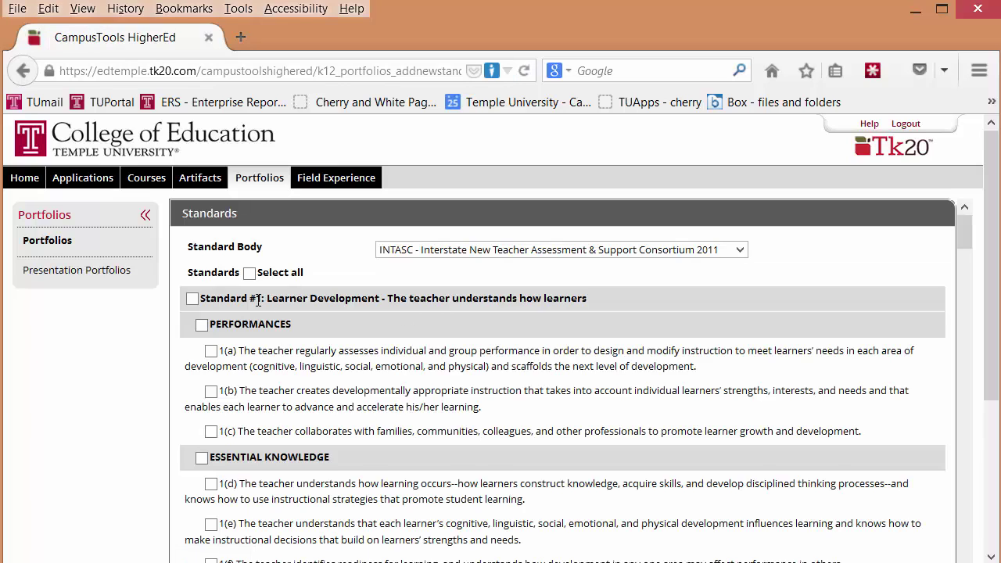
# Step: Select INTASC standards 1(a), 1(d) and 1(f) under Learner Development and add them to the lesson plan
pyautogui.scroll(-2, 209, 269)
pyautogui.click(211, 262)
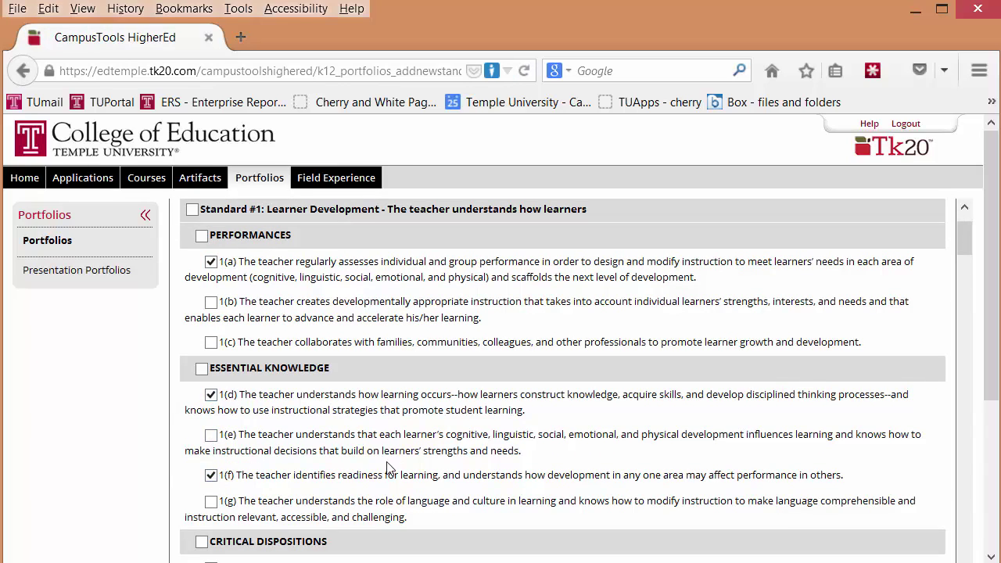
pyautogui.scroll(-7, 384, 467)
pyautogui.scroll(10, 320, 401)
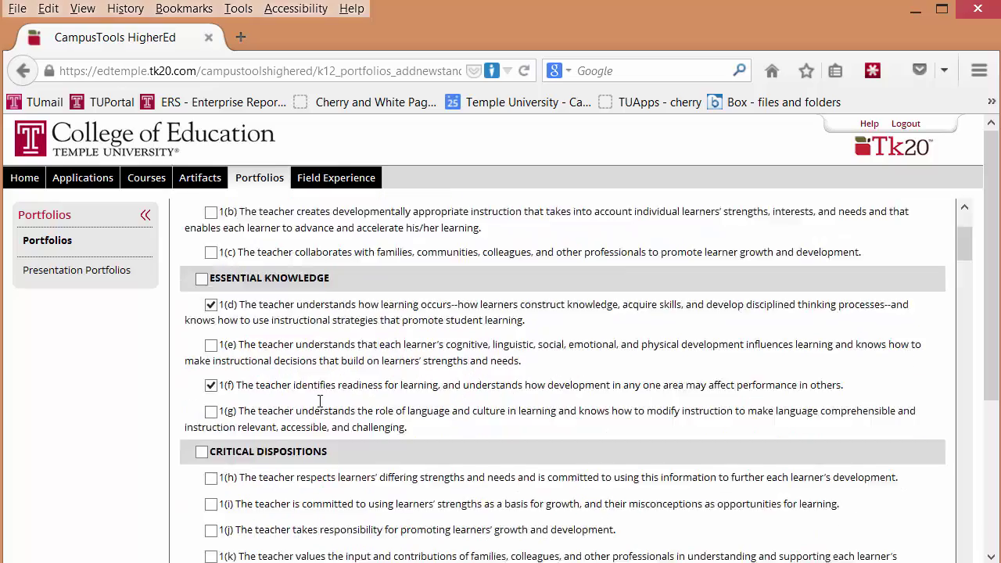
pyautogui.scroll(-15, 320, 401)
pyautogui.scroll(-20, 320, 401)
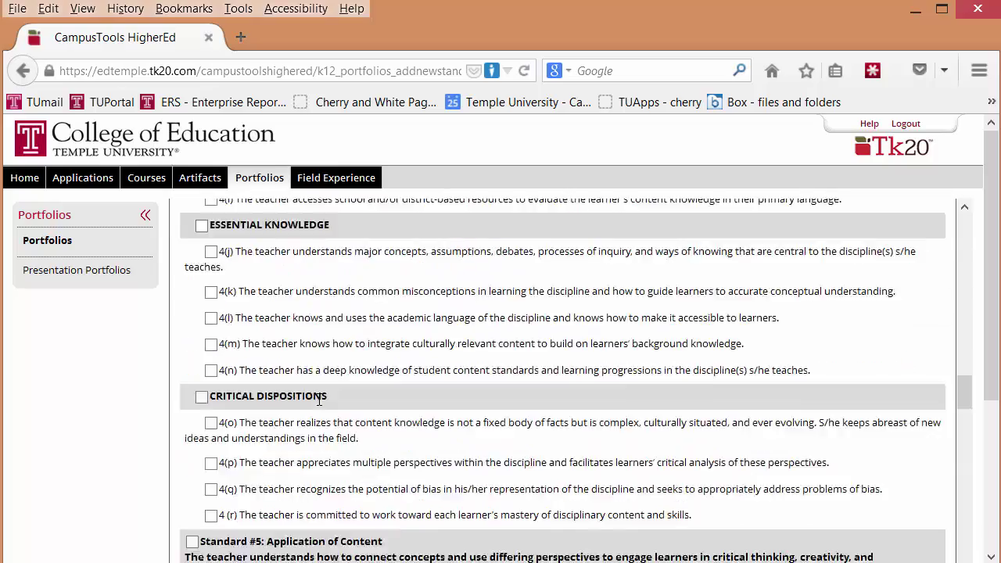
pyautogui.scroll(-20, 313, 425)
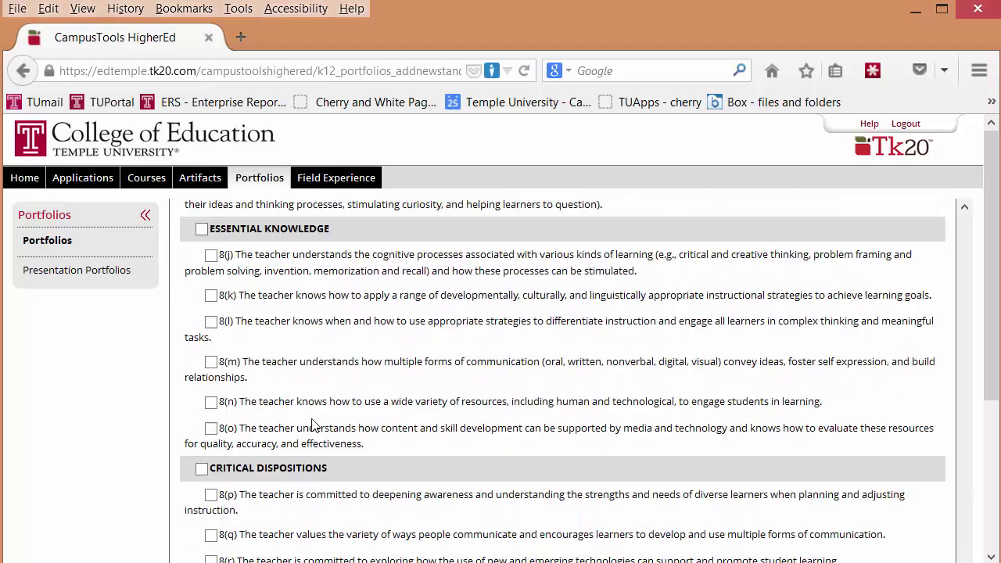
pyautogui.scroll(-5, 395, 425)
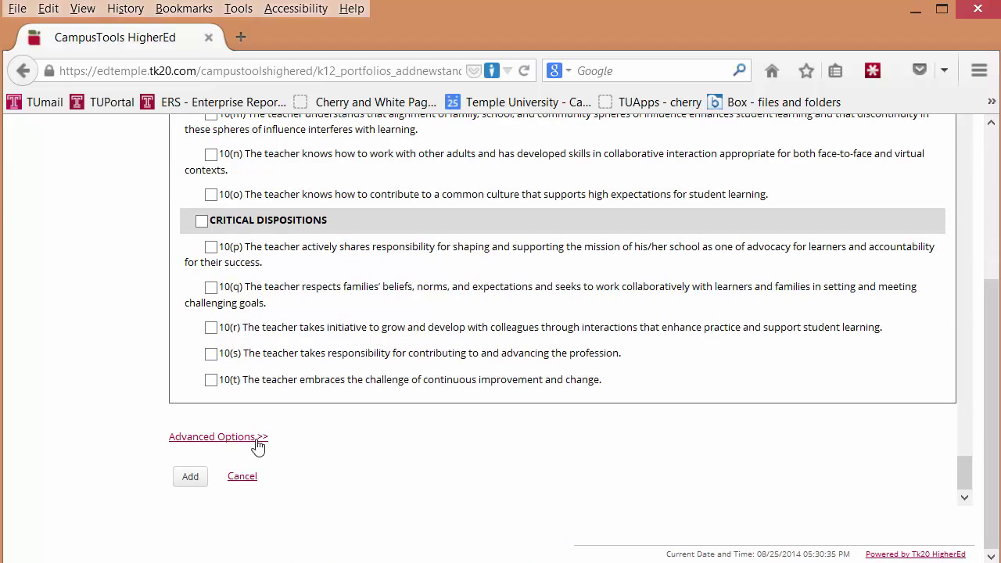
pyautogui.click(190, 476)
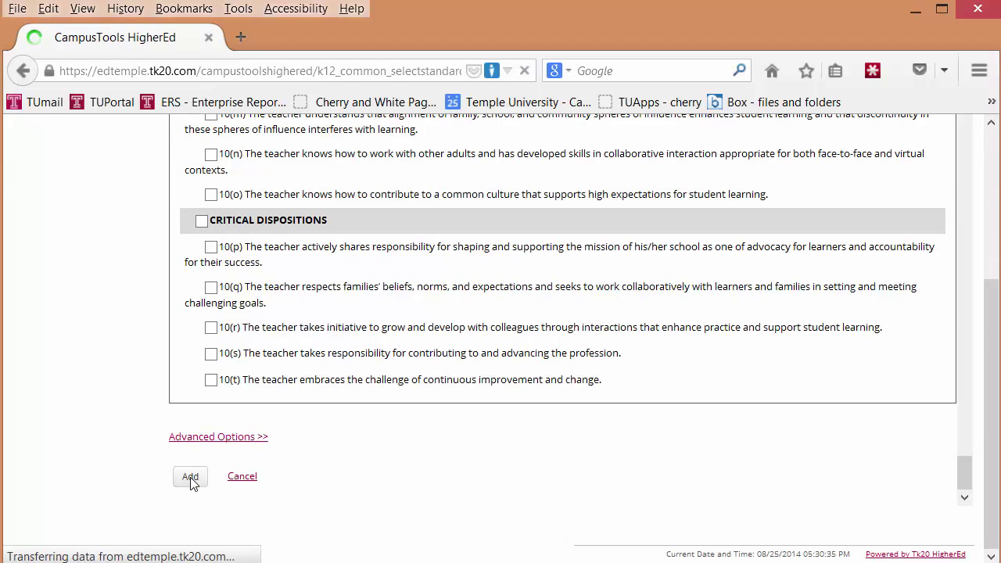
# Step: Check the INTASC entries at the end of the lesson plan's standards list and save the list
pyautogui.scroll(-5, 278, 391)
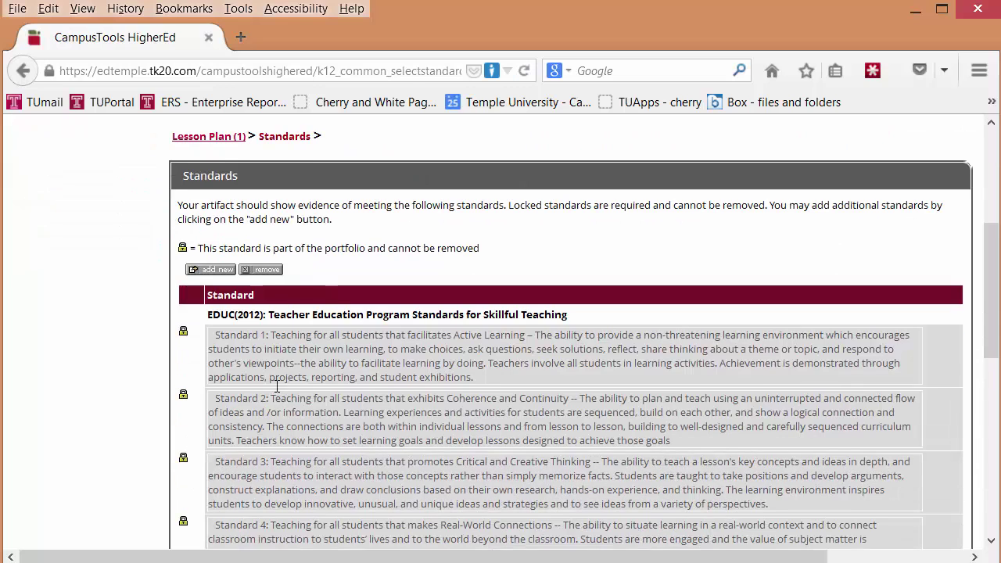
pyautogui.scroll(-10, 201, 289)
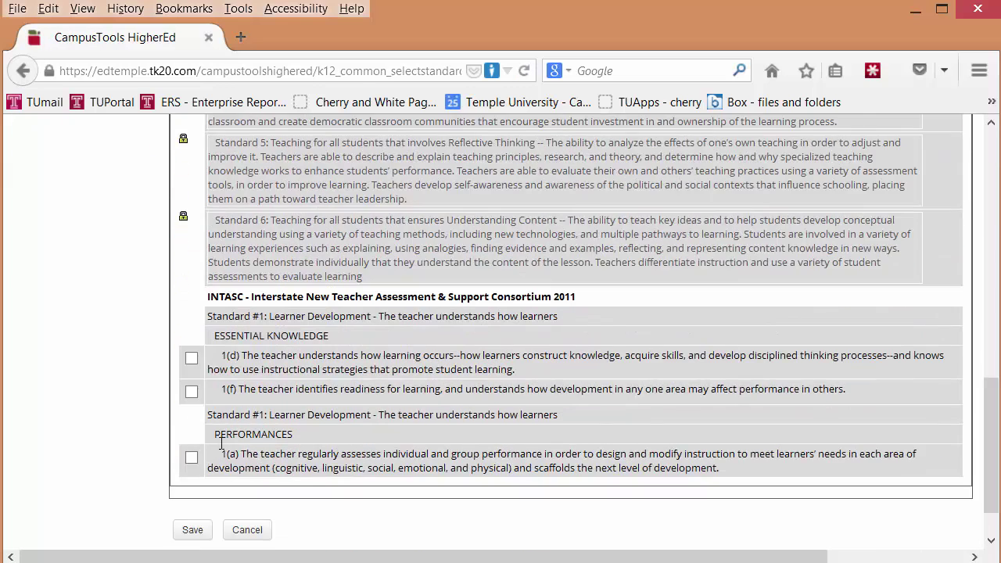
pyautogui.scroll(-1, 207, 487)
pyautogui.click(185, 475)
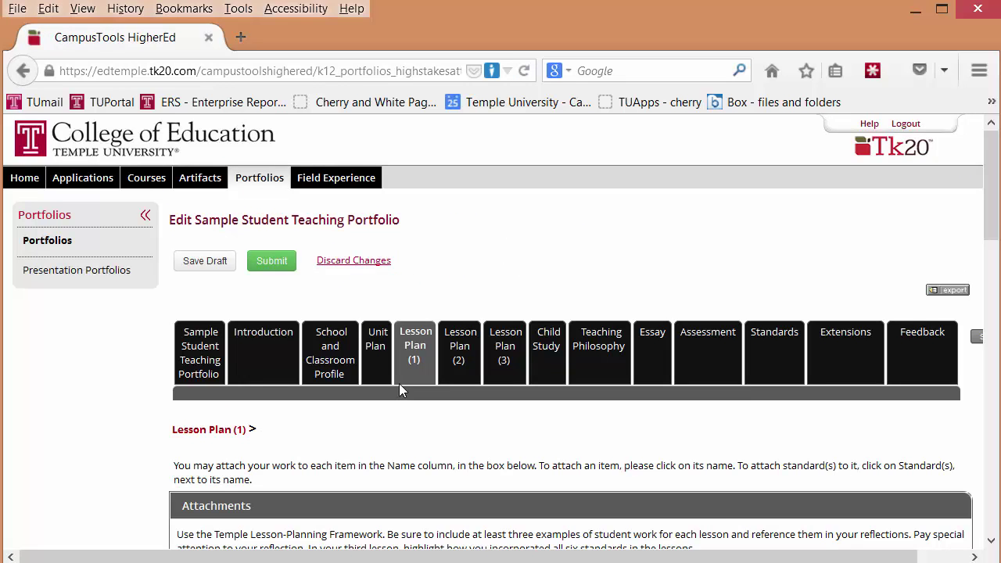
# Step: Save the portfolio as a draft without submitting it, and reopen Sample Student Teaching Portfolio from the portfolio list
pyautogui.scroll(-6, 475, 374)
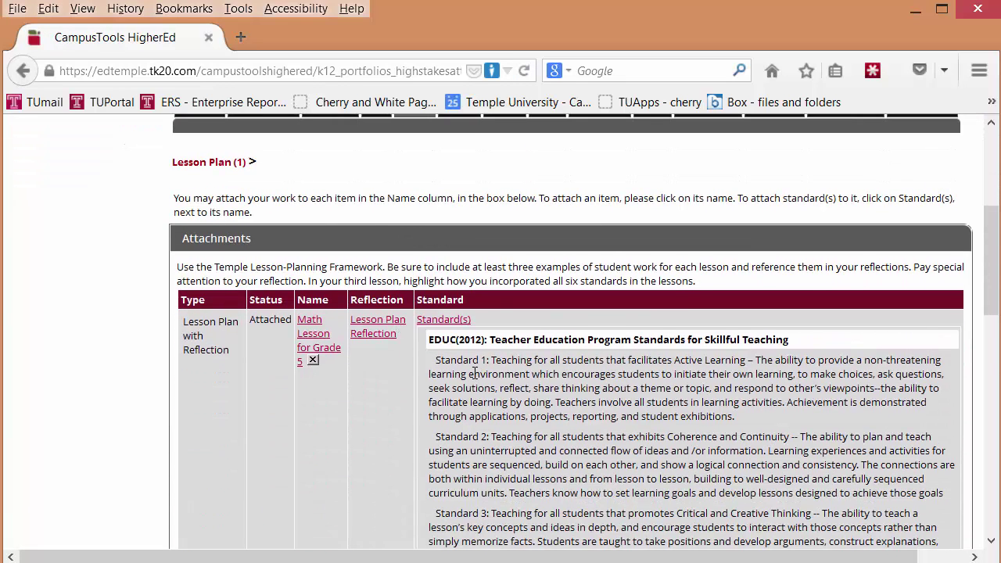
pyautogui.scroll(-4, 475, 374)
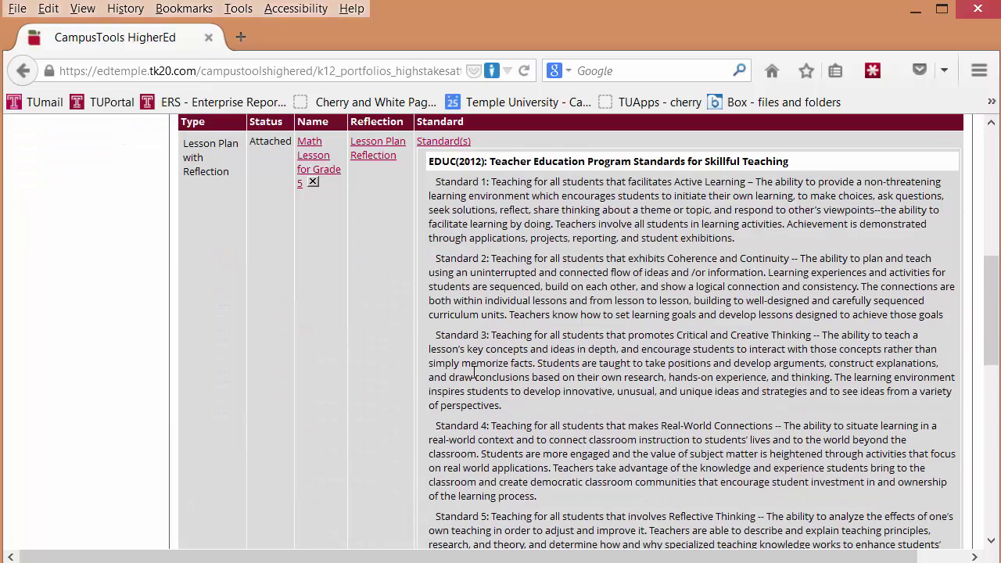
pyautogui.scroll(-20, 474, 372)
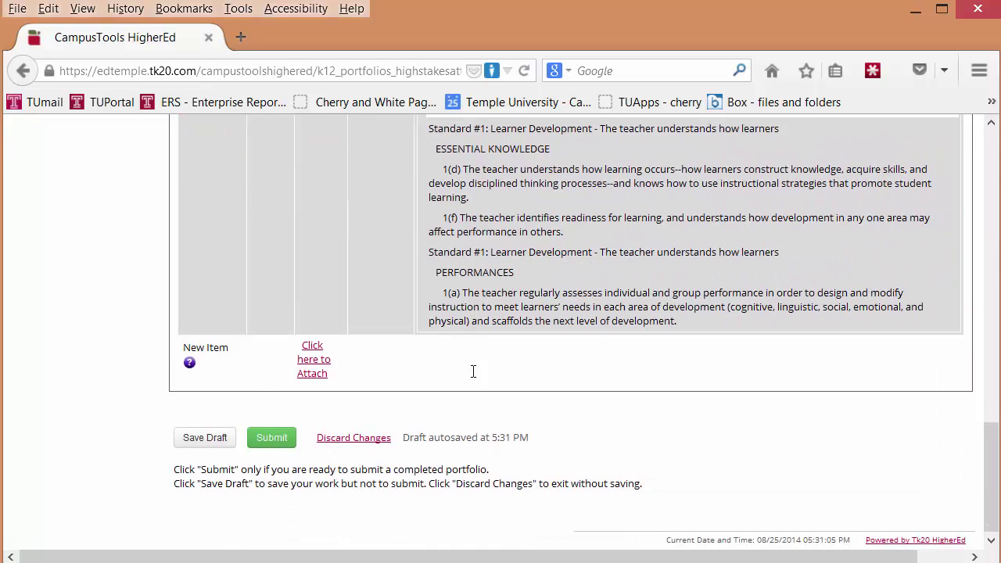
pyautogui.click(201, 443)
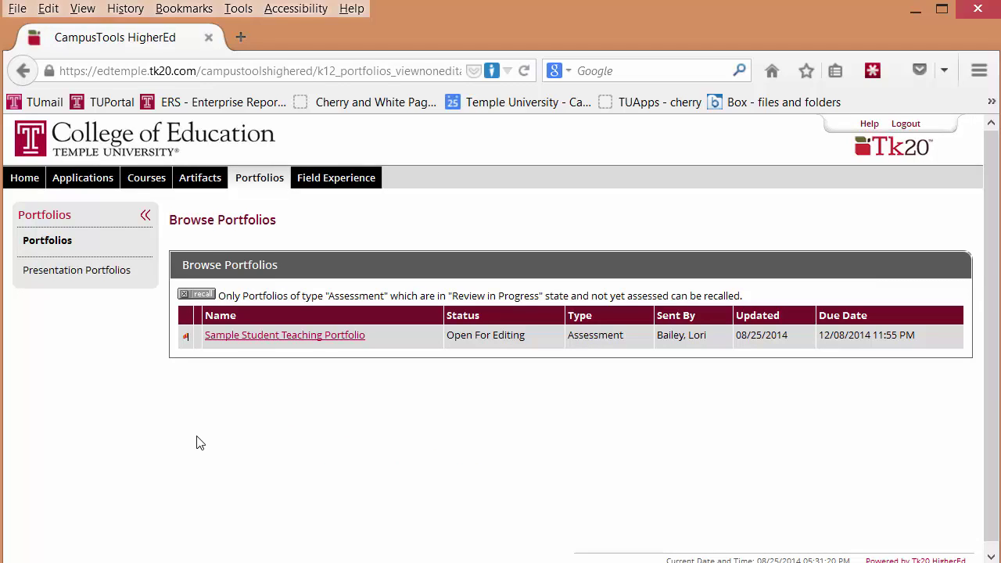
pyautogui.click(247, 341)
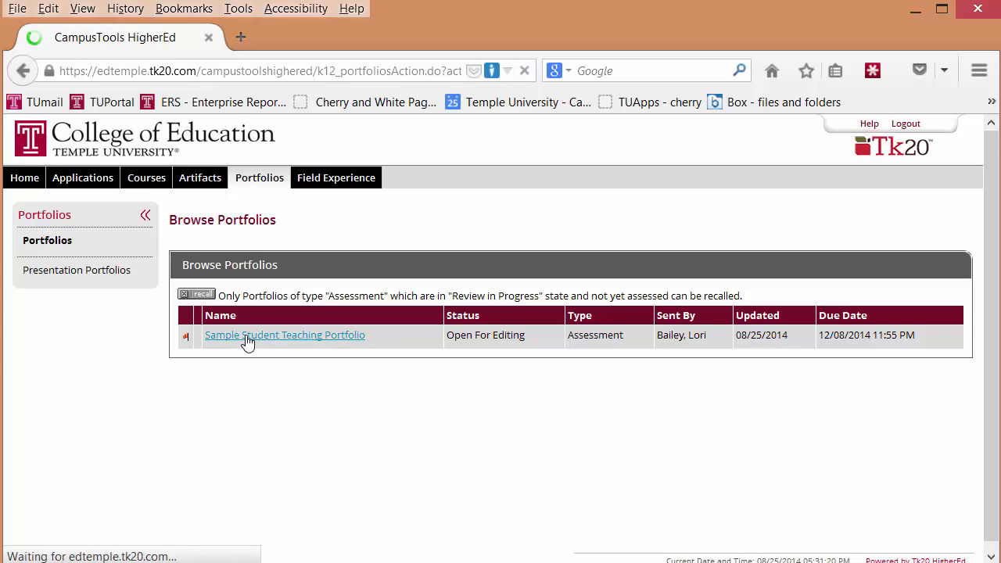
# Step: Start the Artifact Wizard from the note on the portfolio's overview page
pyautogui.scroll(-2, 252, 415)
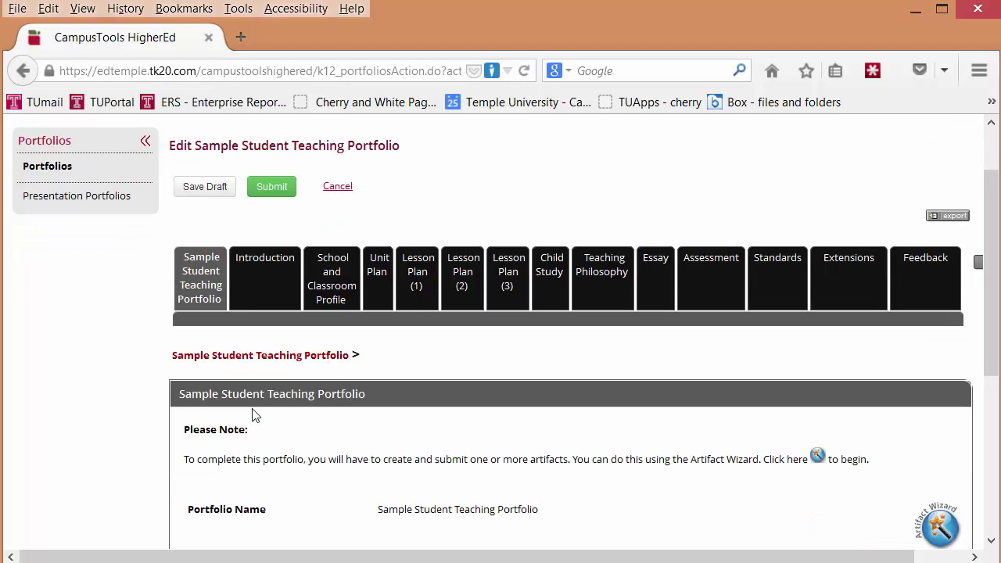
pyautogui.scroll(-5, 252, 414)
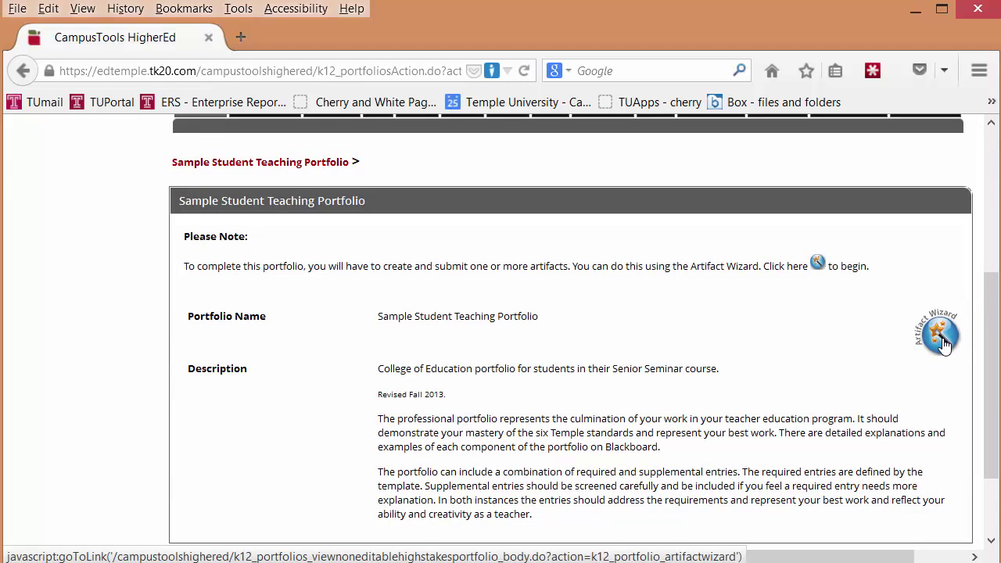
pyautogui.click(818, 264)
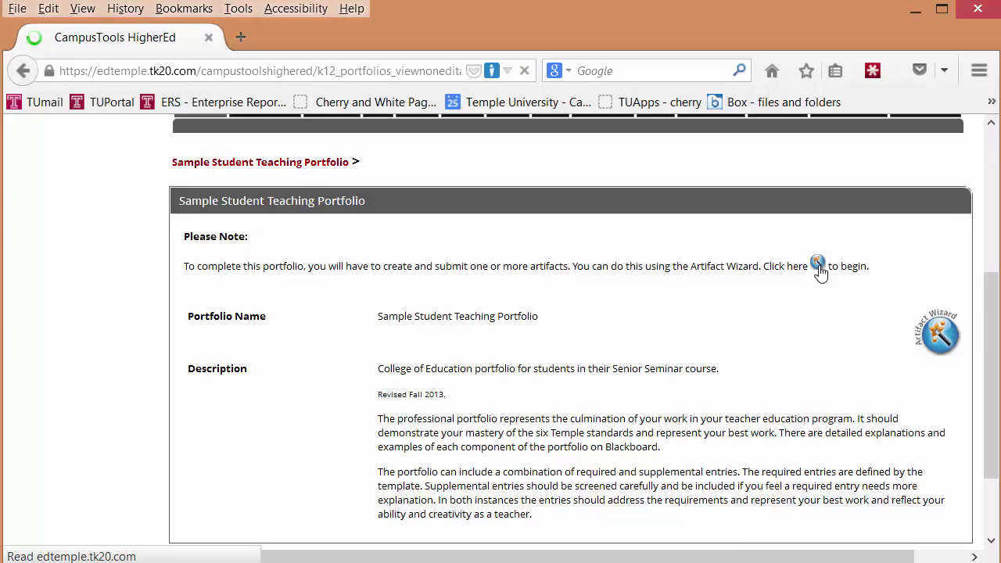
# Step: Examine the wizard's artifact locations from Introduction to Lesson Plan (1), including the attachment status and title of Math Lesson for Grade 5
pyautogui.scroll(-1, 713, 278)
pyautogui.scroll(-2, 713, 278)
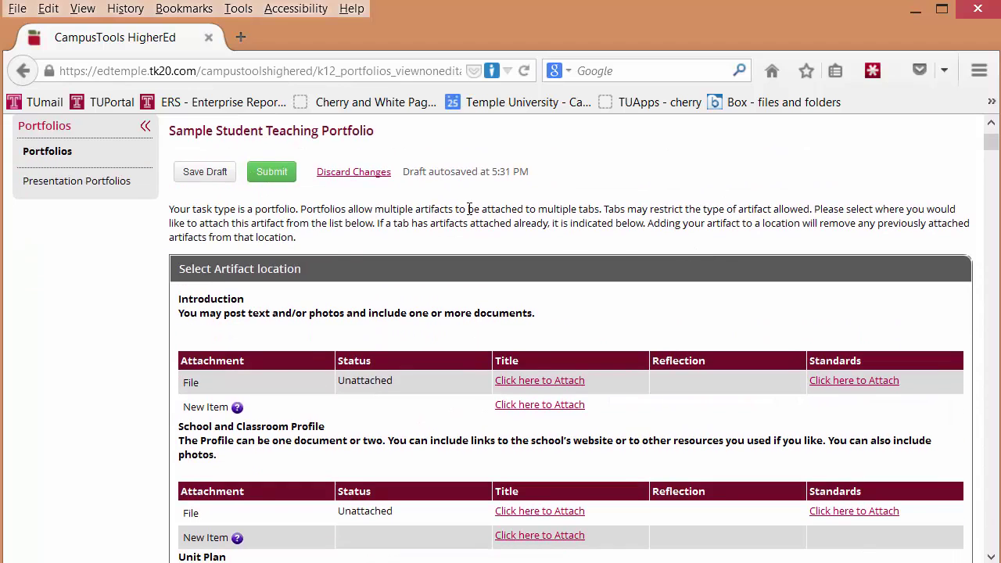
pyautogui.scroll(-5, 354, 197)
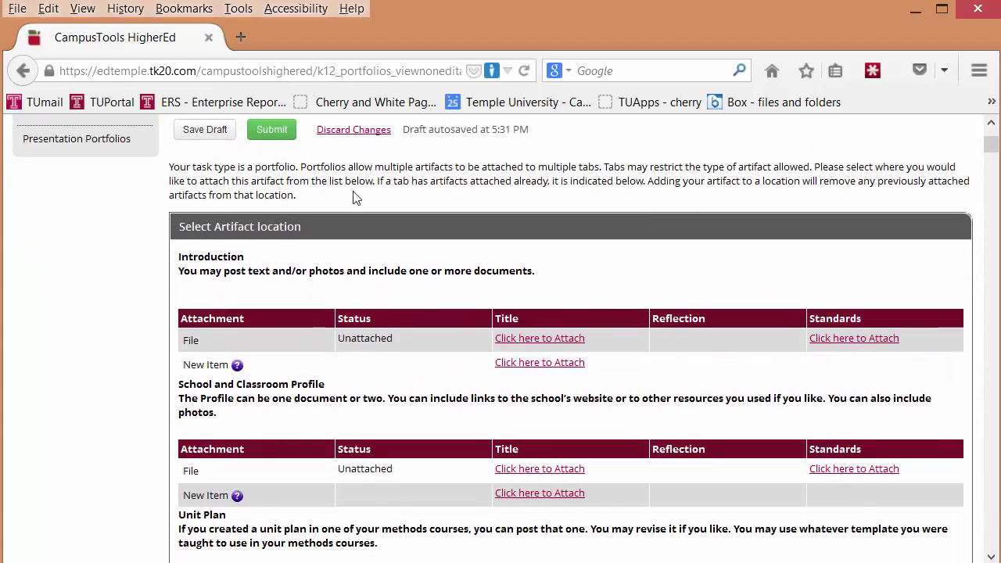
pyautogui.scroll(-4, 351, 197)
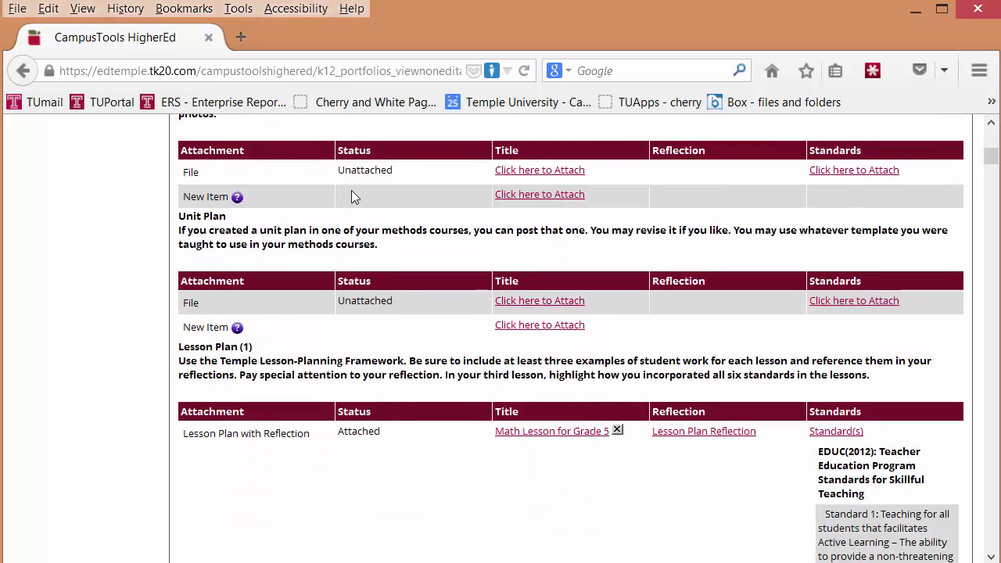
pyautogui.scroll(-2, 353, 197)
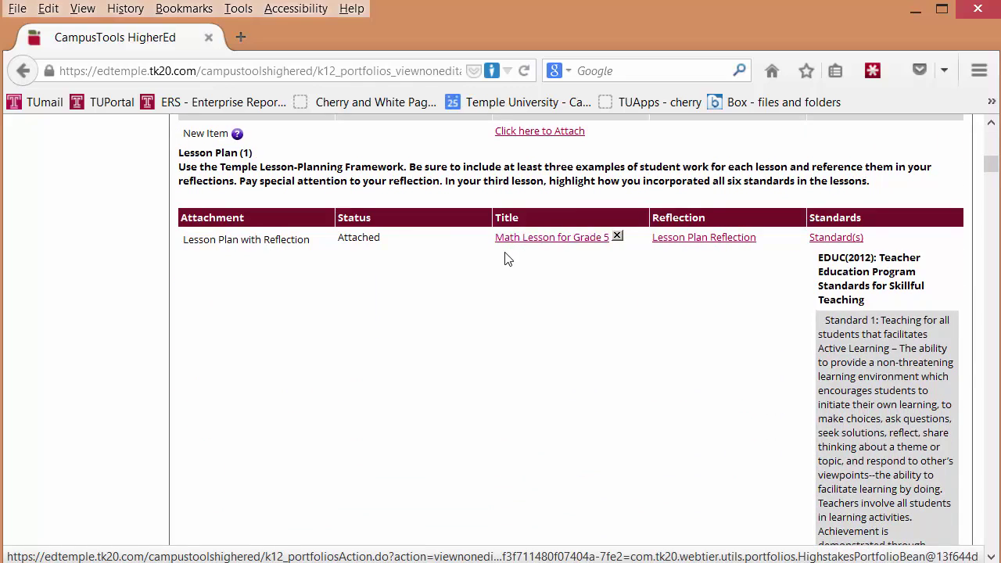
pyautogui.scroll(2, 507, 259)
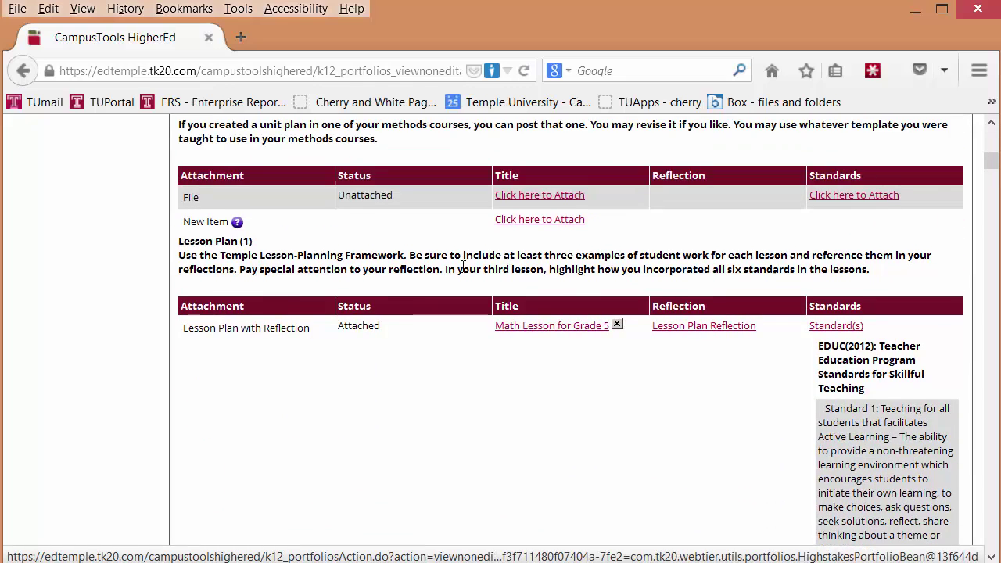
pyautogui.tripleClick(186, 241)
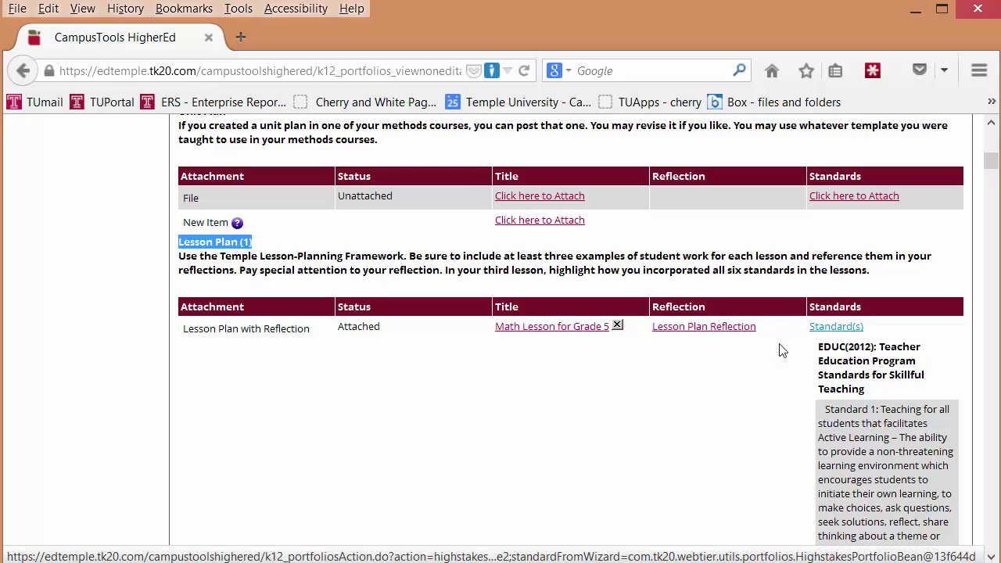
# Step: Review the standards listed under Lesson Plan (1), the attachment options of Lesson Plan (2), and the remaining locations such as Child Study
pyautogui.scroll(-10, 781, 352)
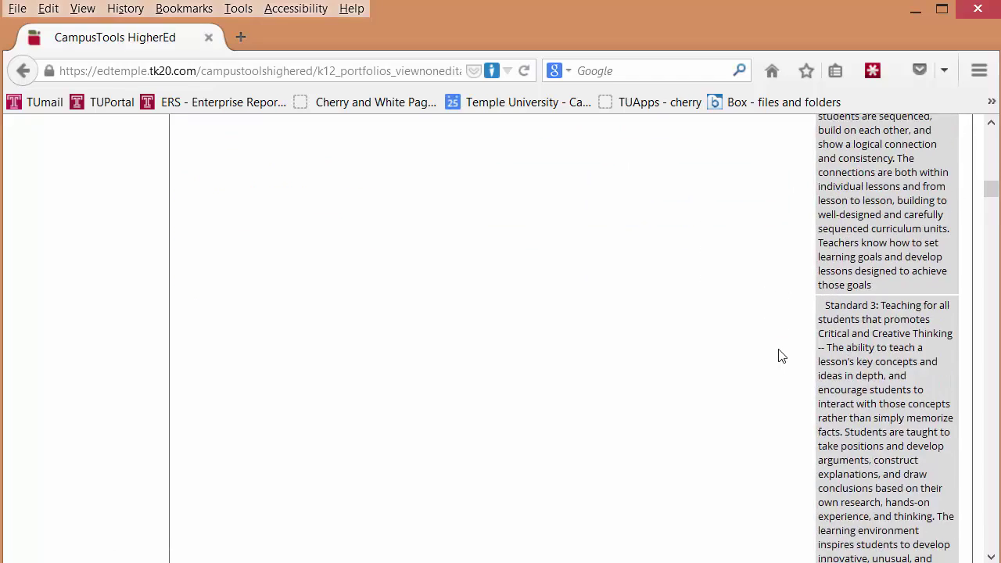
pyautogui.scroll(-10, 780, 356)
pyautogui.scroll(15, 780, 356)
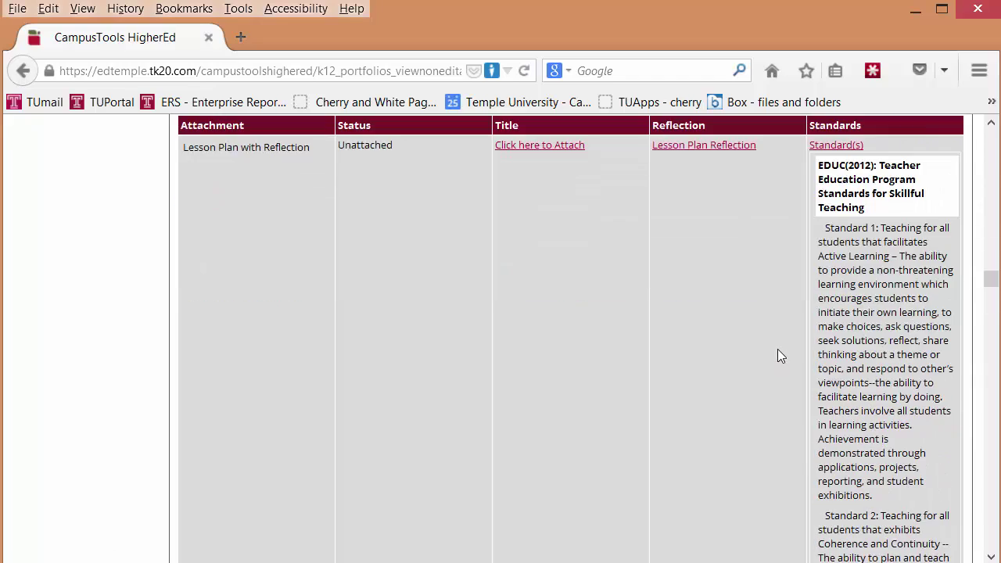
pyautogui.scroll(-10, 777, 351)
pyautogui.scroll(7, 778, 350)
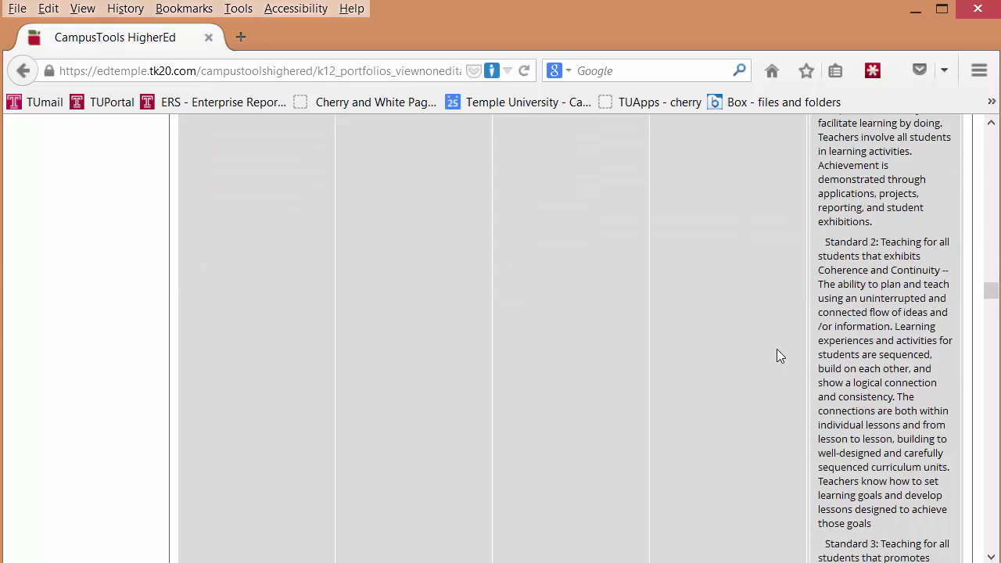
pyautogui.scroll(5, 776, 356)
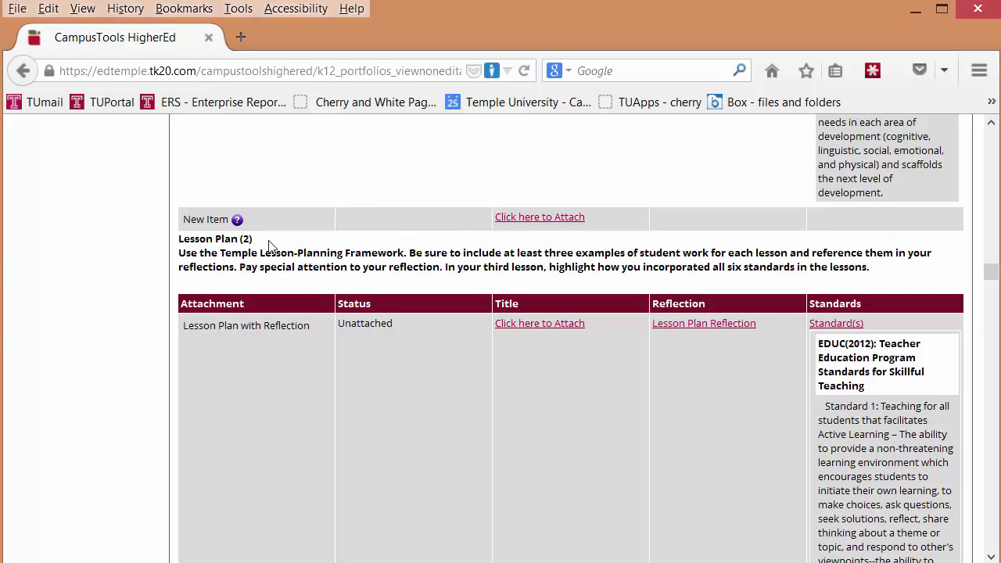
pyautogui.moveTo(188, 239); pyautogui.dragTo(165, 245)
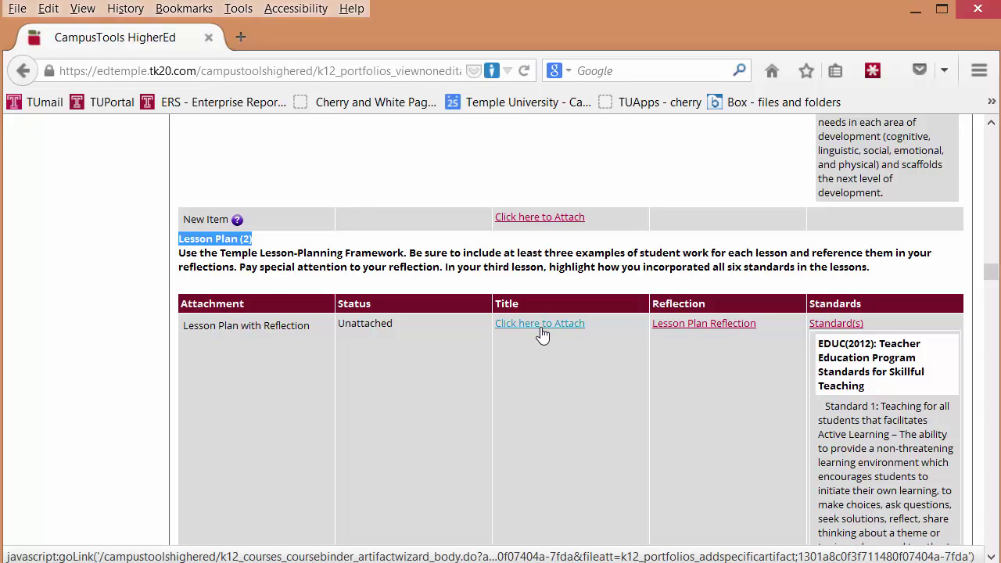
pyautogui.scroll(-20, 544, 339)
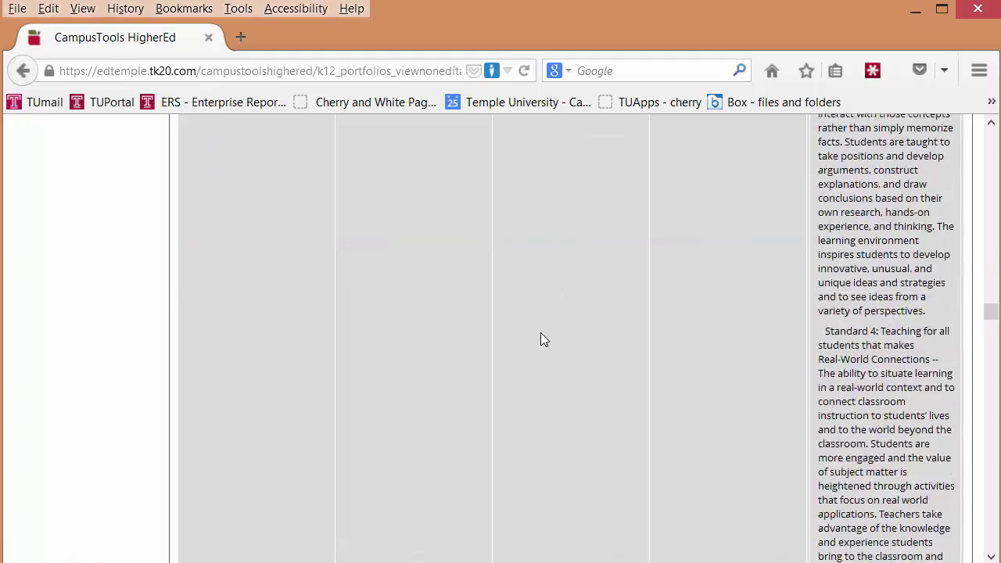
pyautogui.scroll(-15, 544, 339)
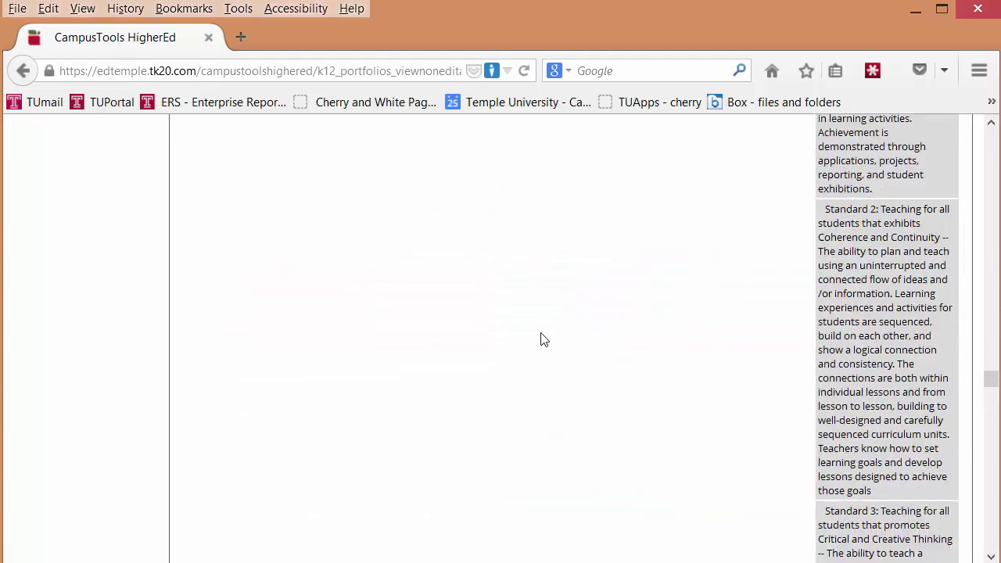
pyautogui.scroll(-15, 545, 338)
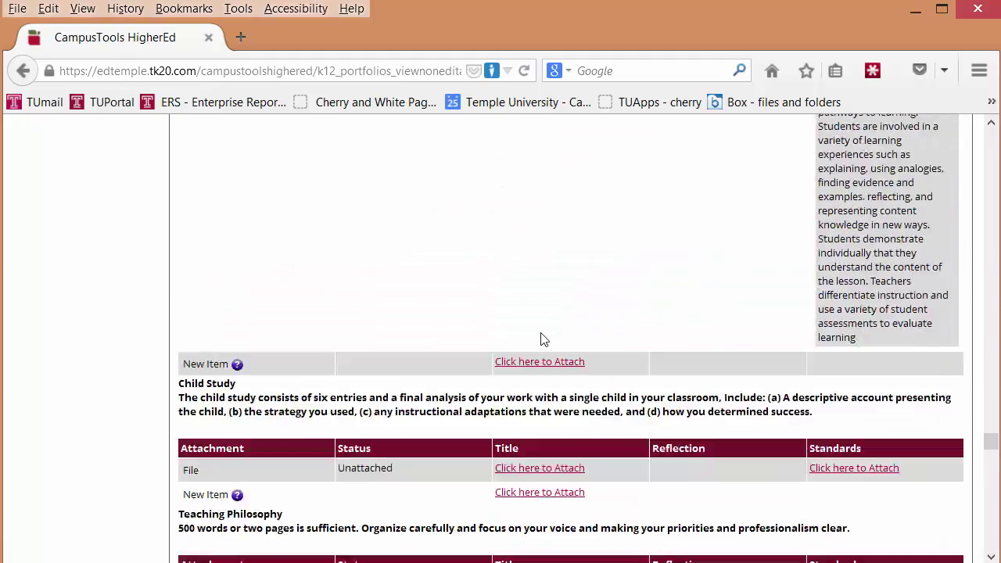
pyautogui.scroll(-10, 544, 338)
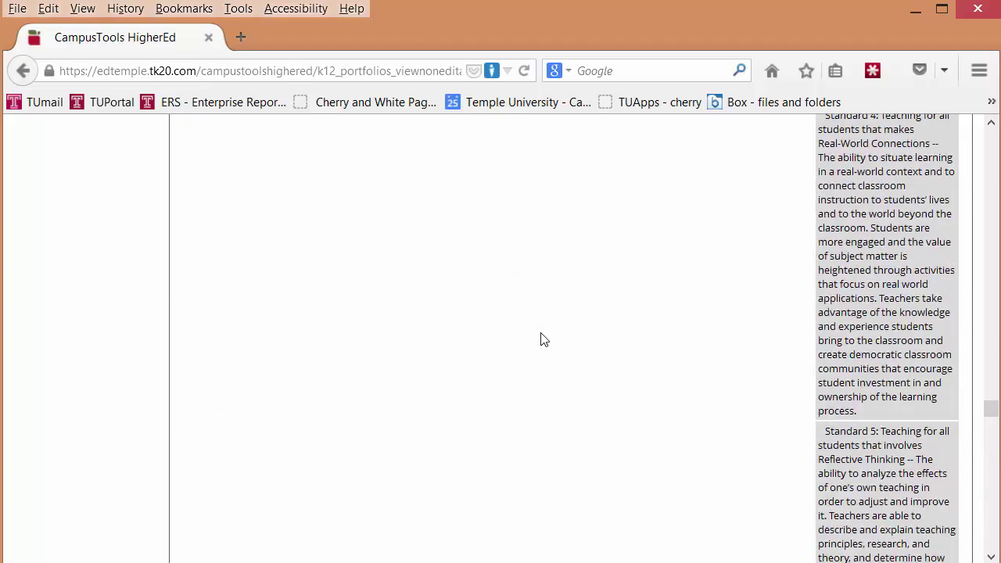
pyautogui.scroll(-10, 545, 338)
# Step: Save the portfolio as a draft from the Artifact Wizard and reopen Sample Student Teaching Portfolio
pyautogui.press('Home')
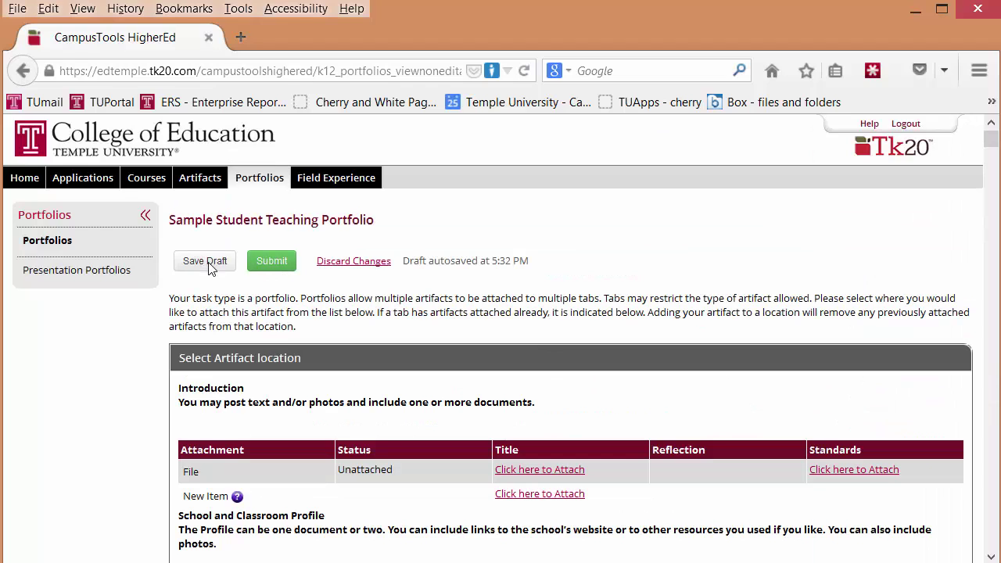
pyautogui.click(208, 262)
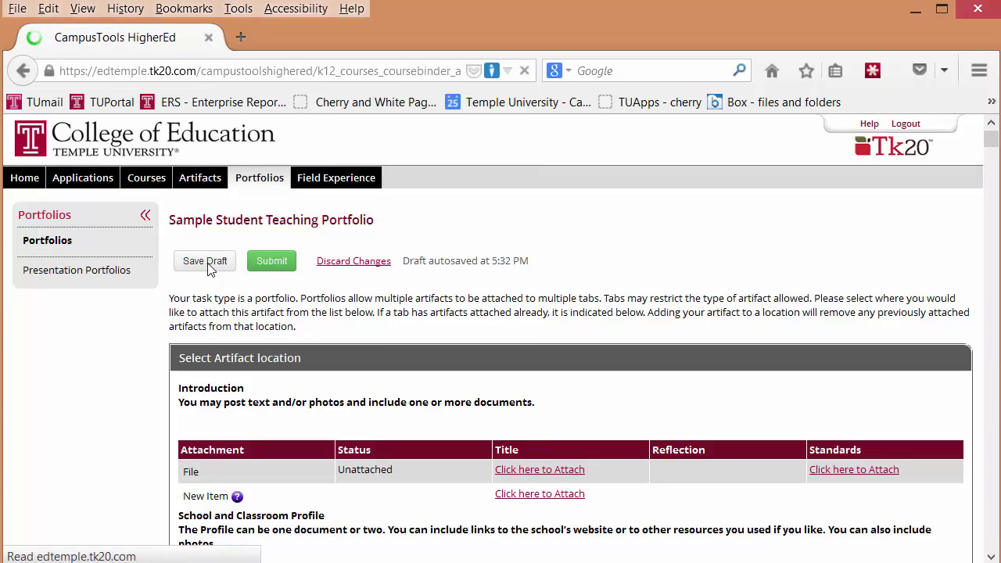
pyautogui.click(268, 344)
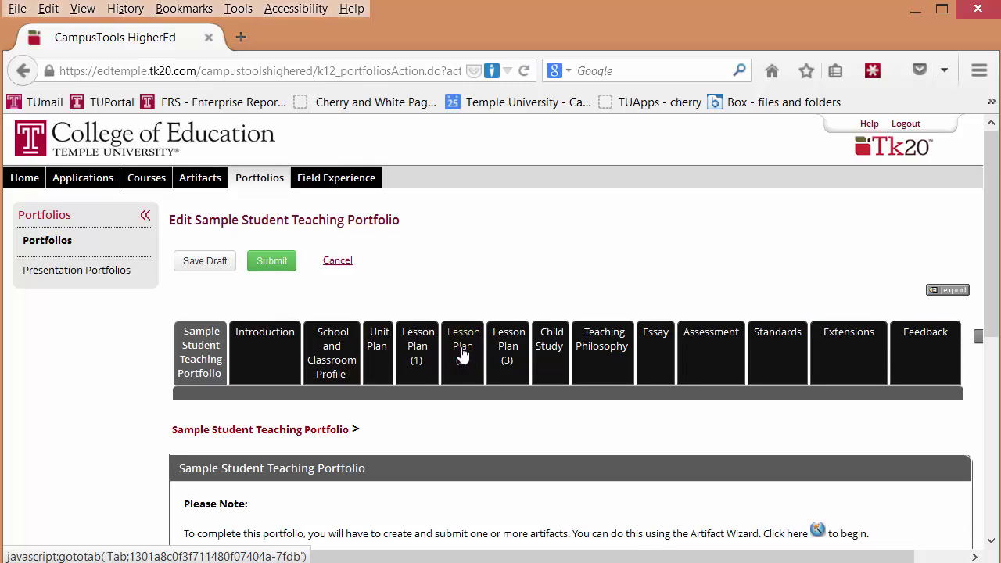
# Step: Open Math Lesson for Grade 5 from Lesson Plan (1), view its attached lesson-plan-understanding-memoir.pdf to the end and close the viewer
pyautogui.click(416, 352)
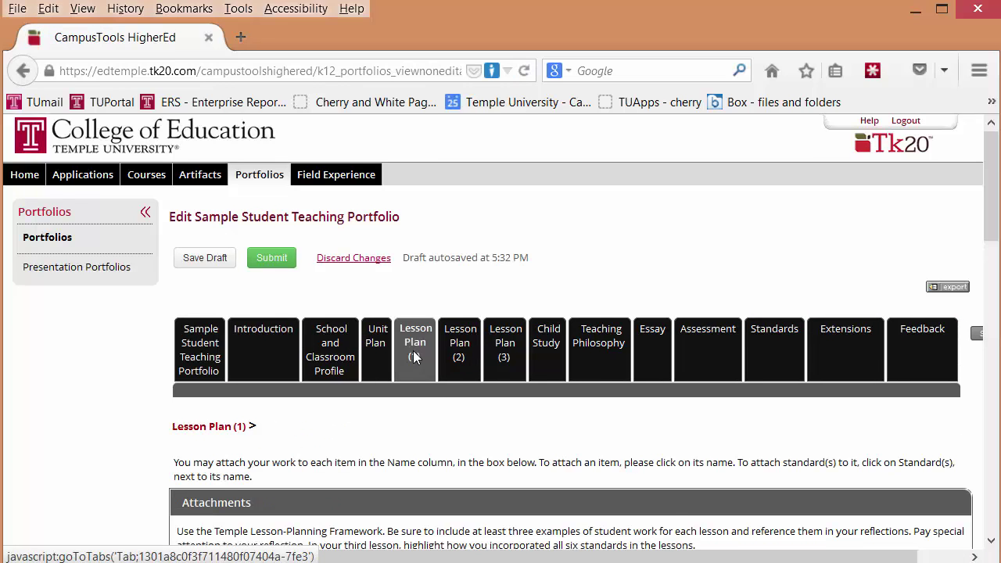
pyautogui.scroll(-3, 408, 358)
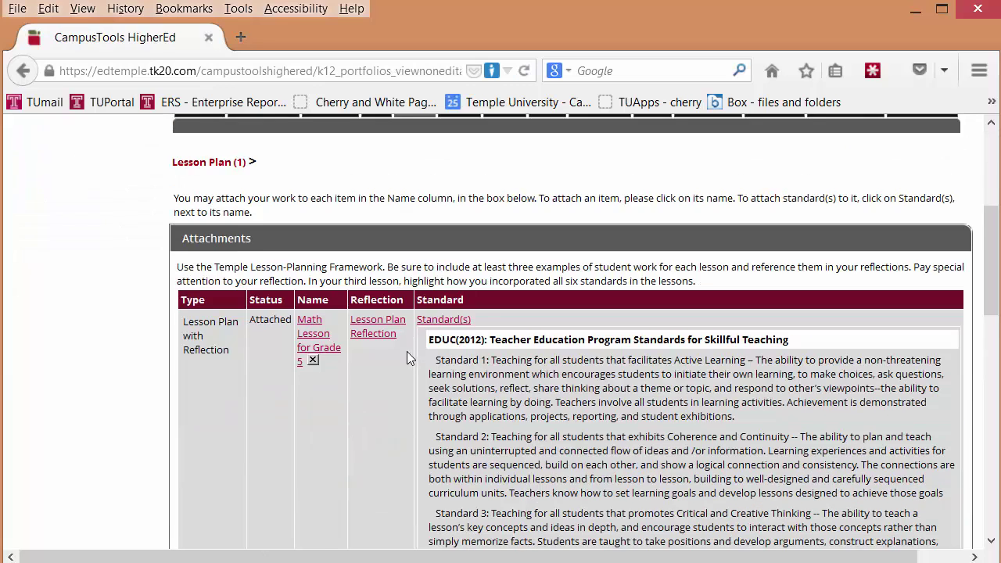
pyautogui.click(311, 342)
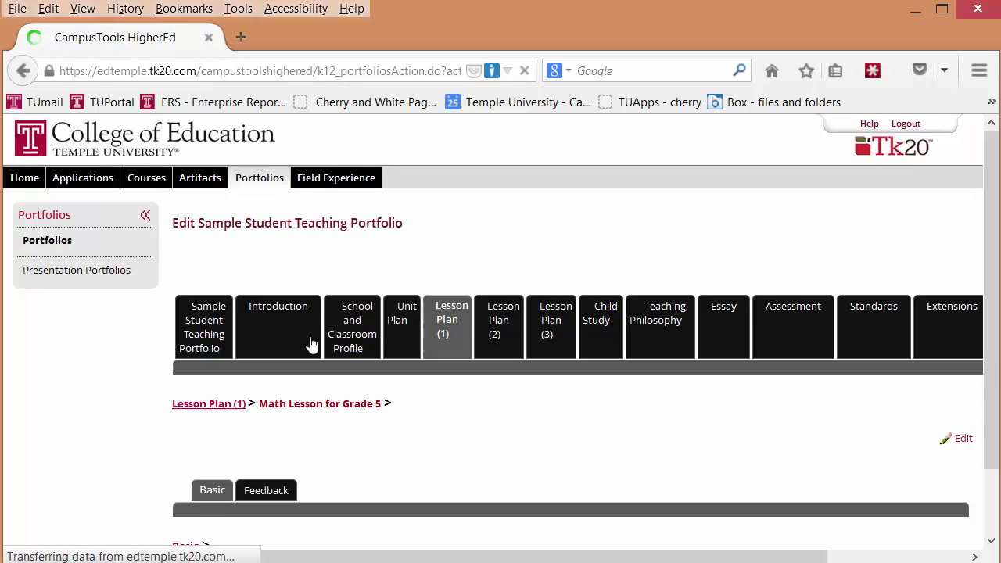
pyautogui.scroll(-4, 311, 342)
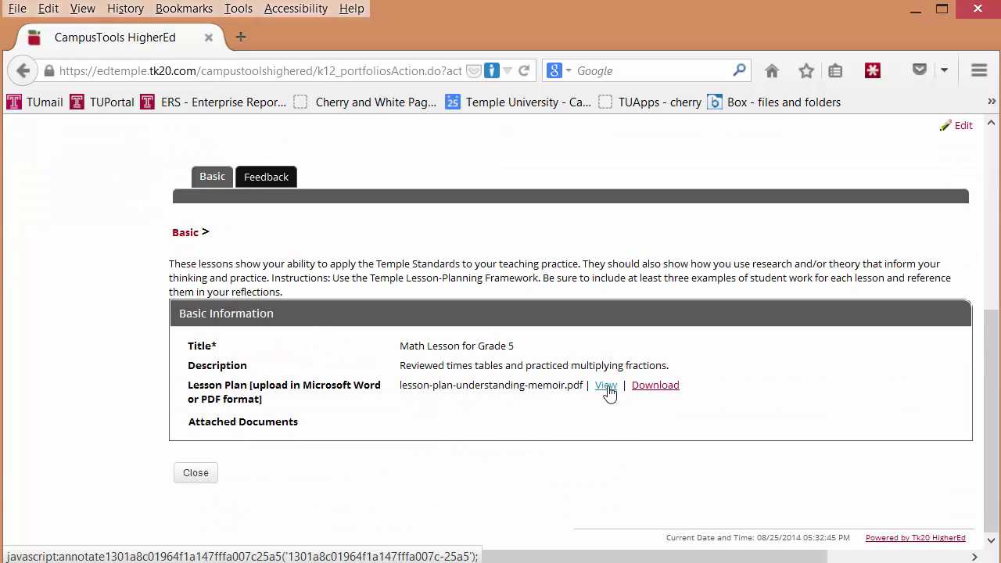
pyautogui.click(607, 387)
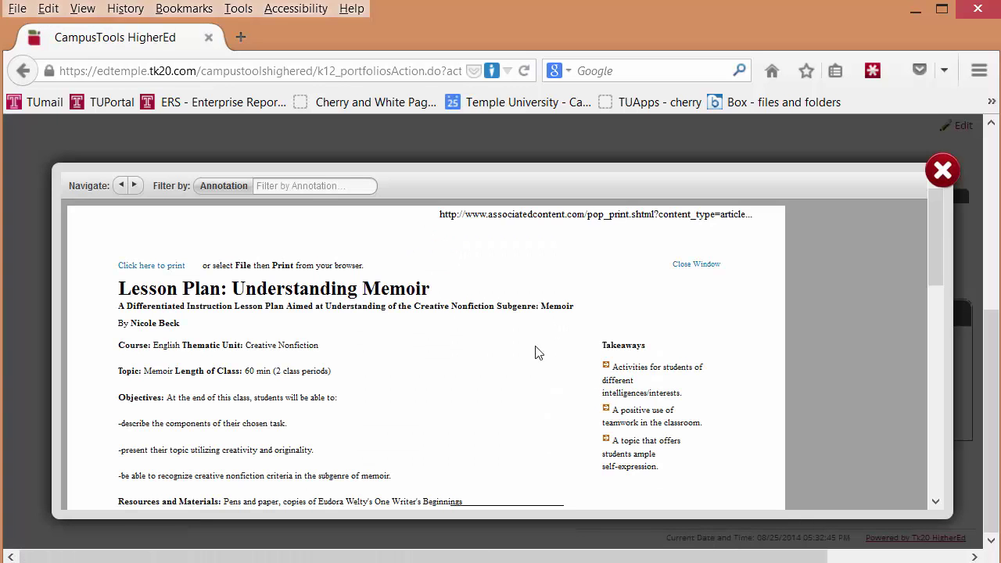
pyautogui.scroll(-15, 524, 349)
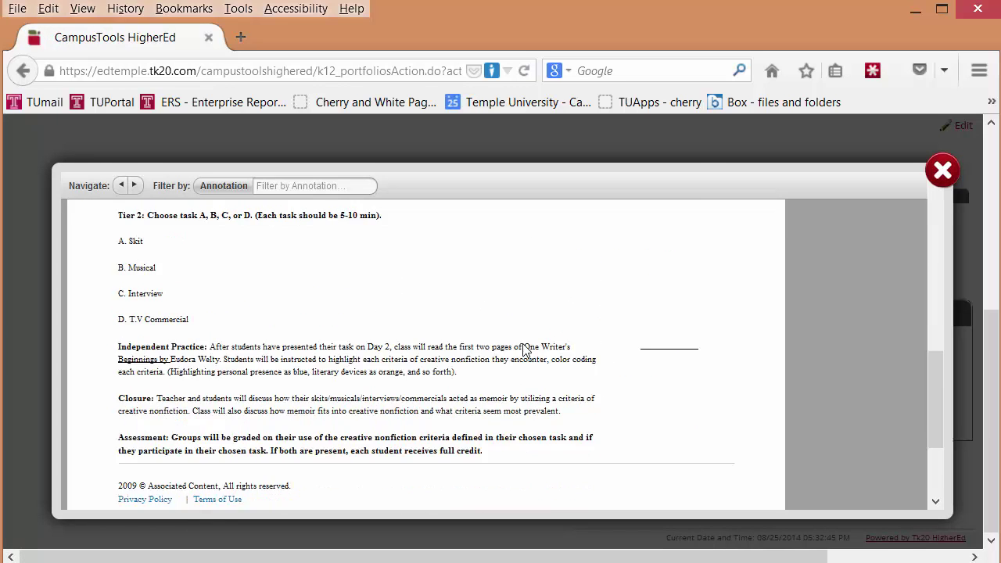
pyautogui.click(941, 174)
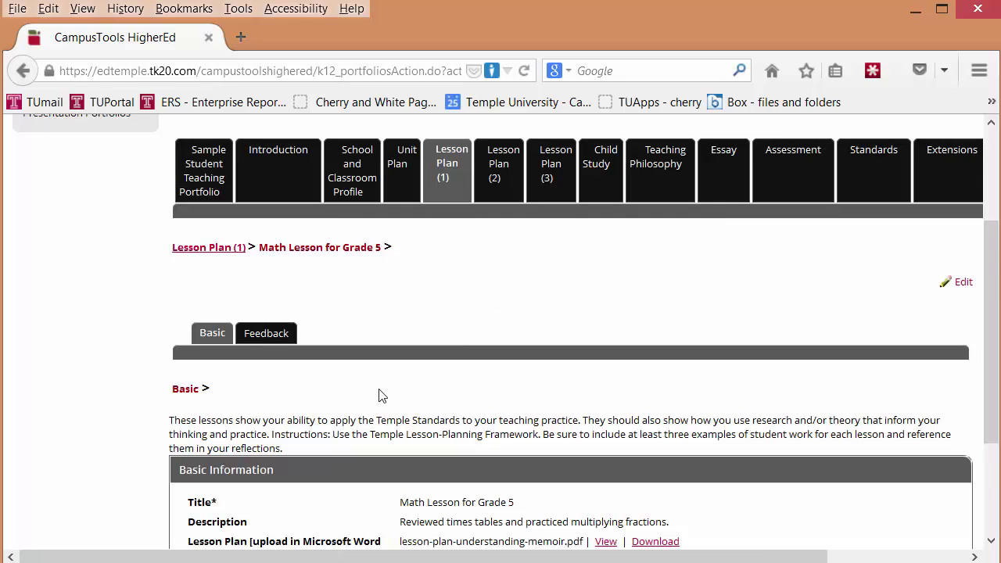
# Step: Open Math Lesson for Grade 5 for editing, save it without changing its fields, and return to the Lesson Plan (1) attachments
pyautogui.scroll(-3, 453, 314)
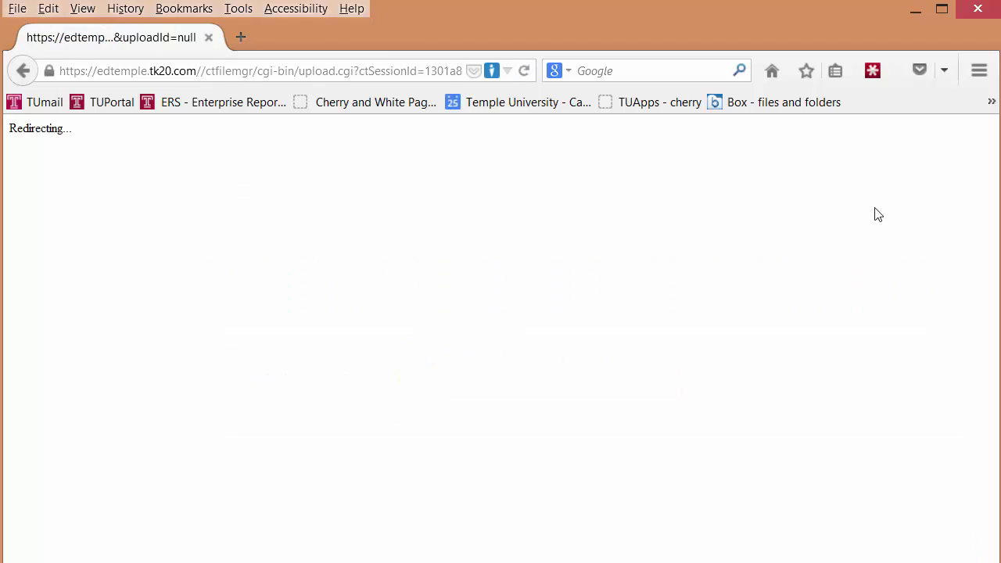
pyautogui.scroll(-10, 721, 240)
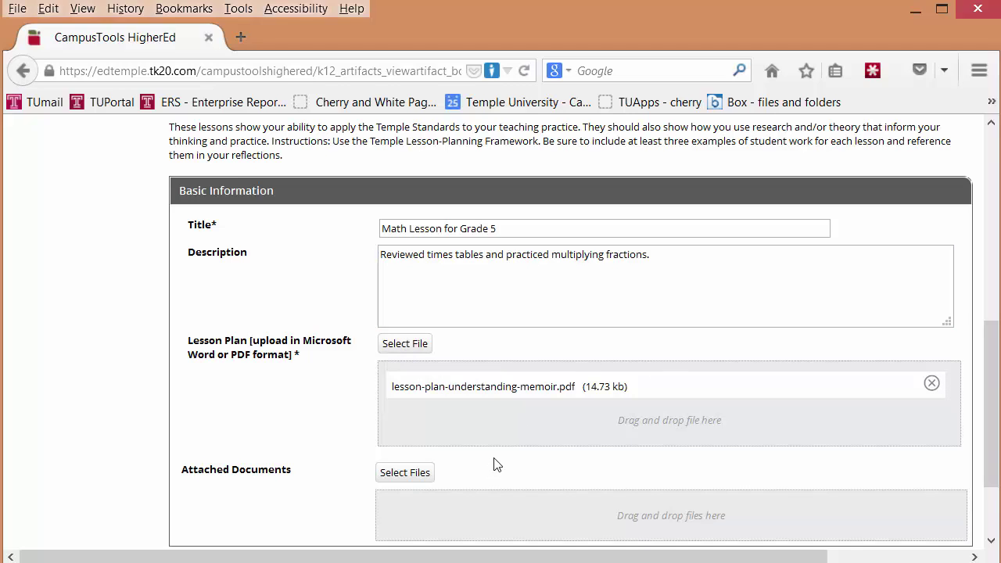
pyautogui.scroll(-3, 485, 328)
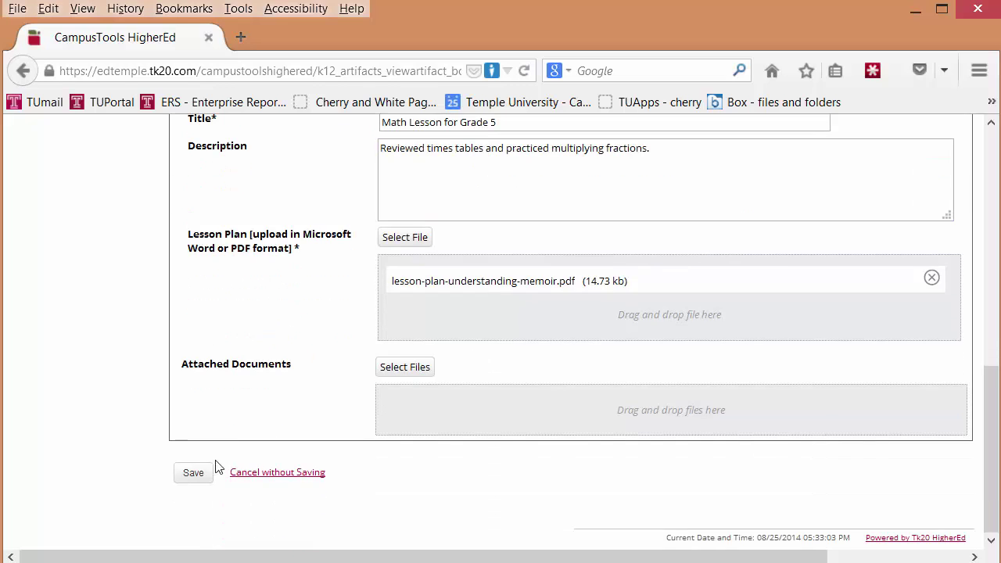
pyautogui.click(201, 474)
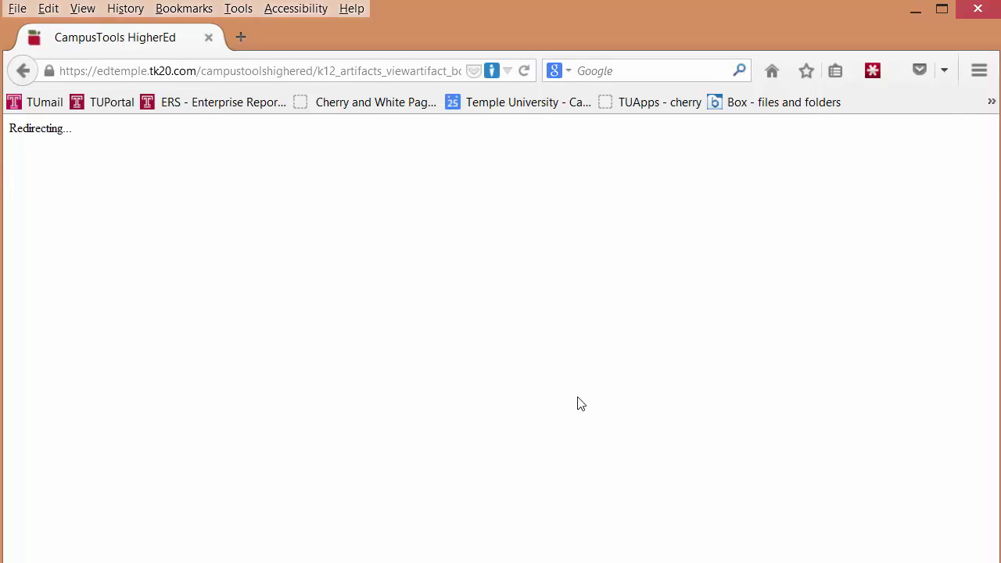
pyautogui.scroll(-5, 577, 404)
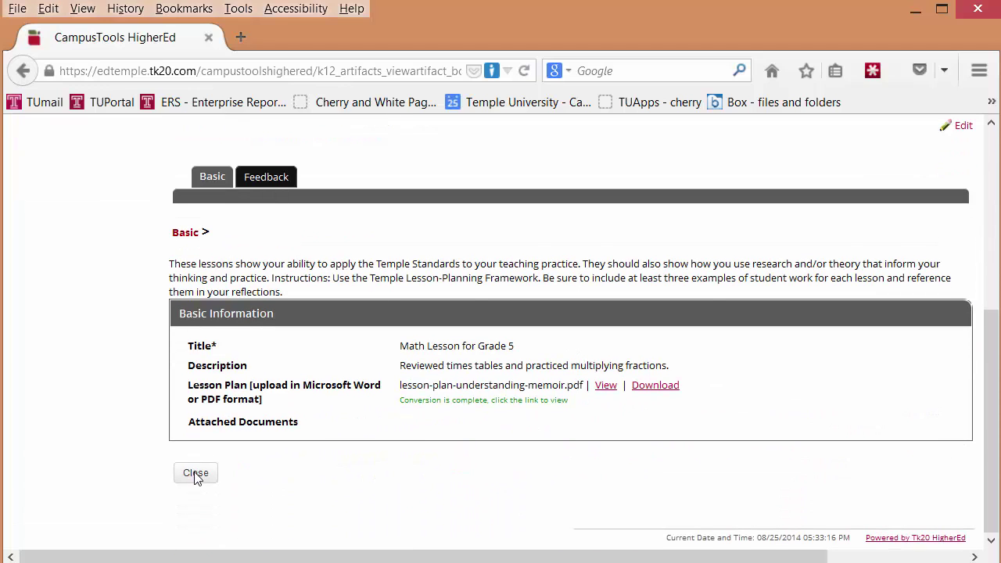
pyautogui.click(196, 475)
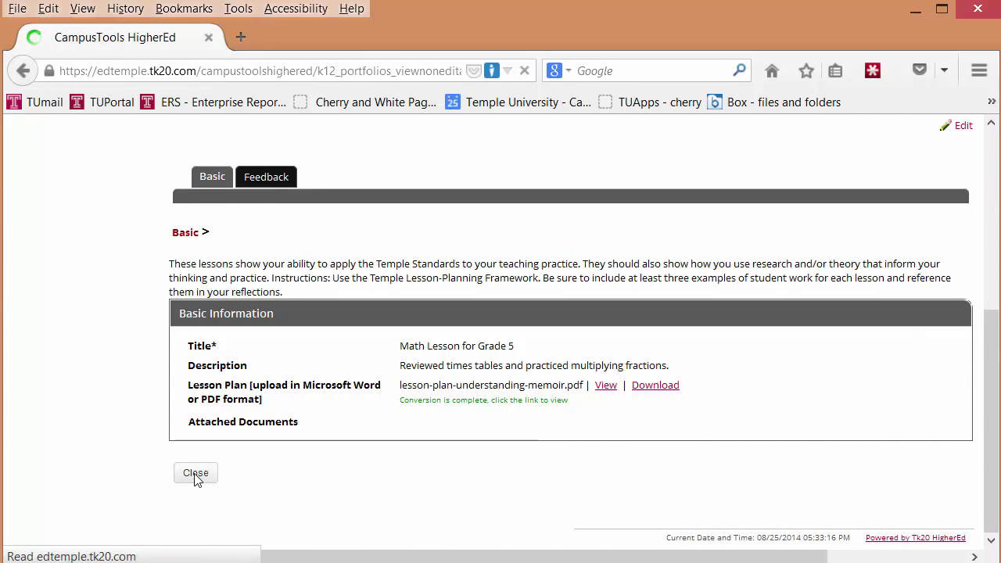
pyautogui.scroll(-5, 319, 383)
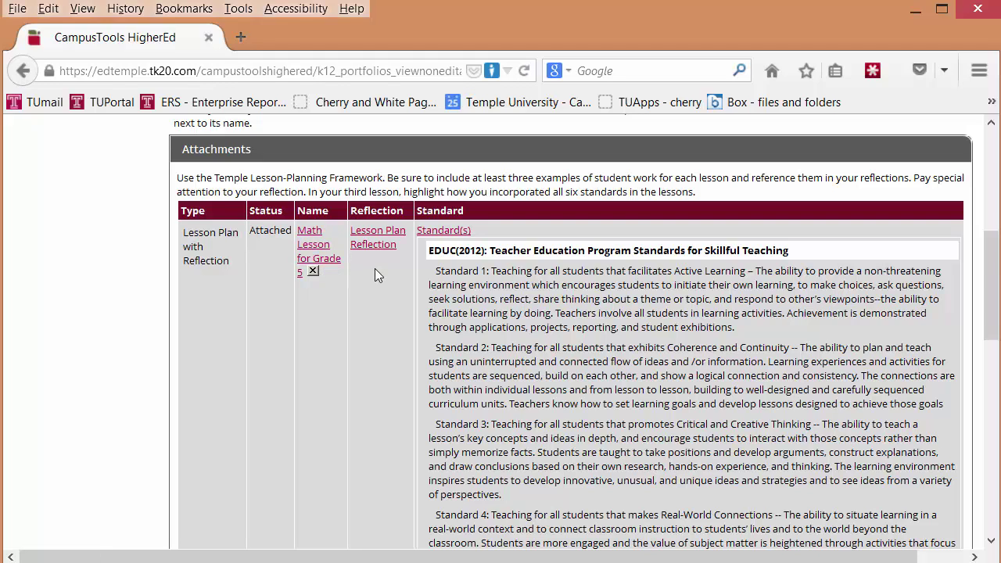
# Step: Open the Lesson Plan Reflection for Math Lesson for Grade 5, view its attached Strategic Plan Models.doc in Microsoft Word and close the document
pyautogui.click(374, 244)
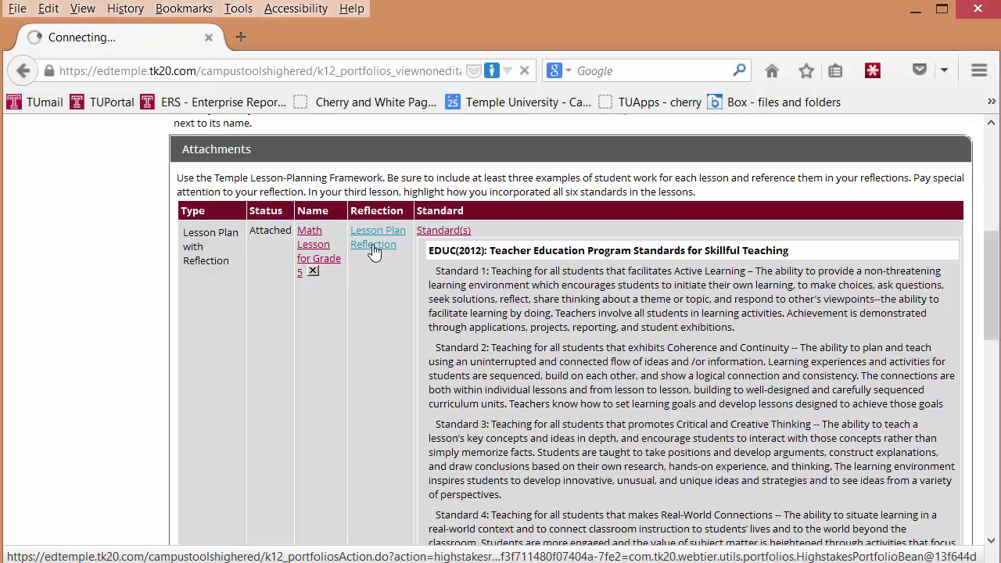
pyautogui.scroll(-4, 374, 249)
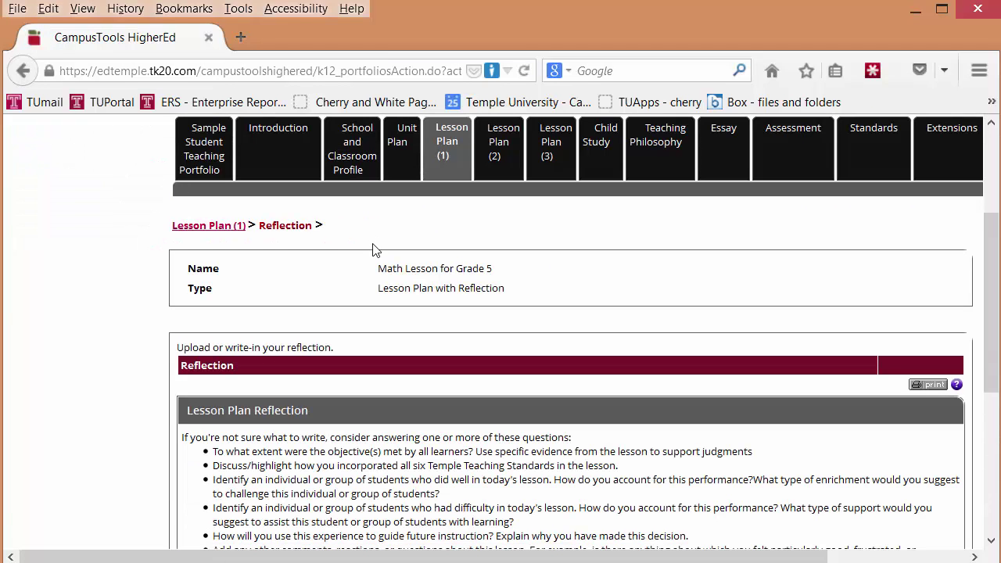
pyautogui.scroll(-2, 380, 290)
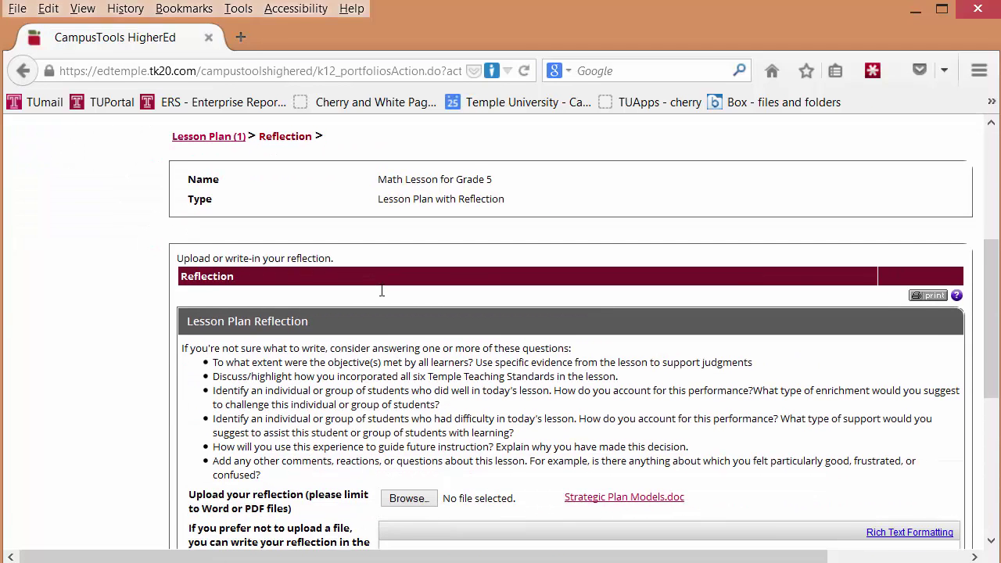
pyautogui.scroll(-4, 382, 290)
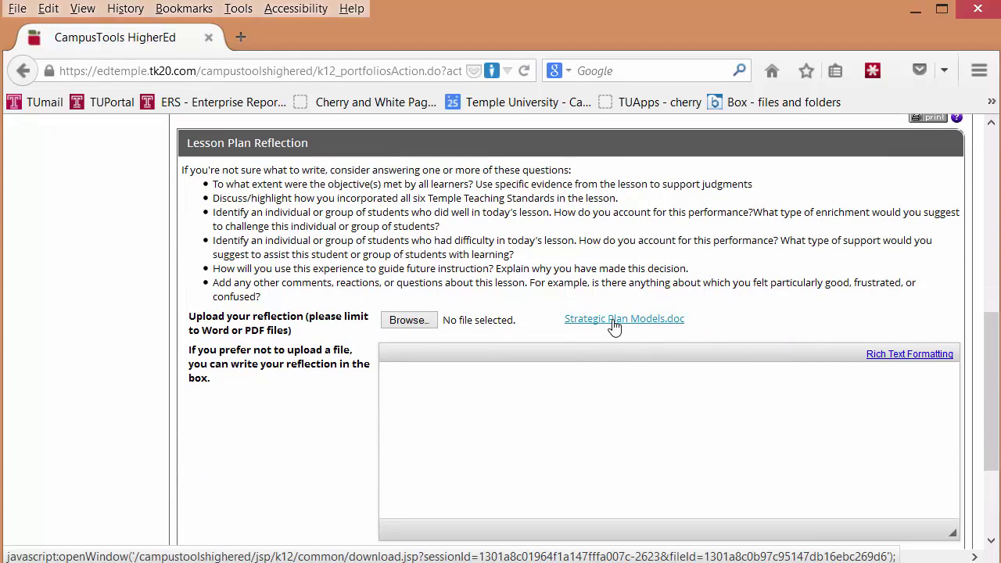
pyautogui.click(614, 325)
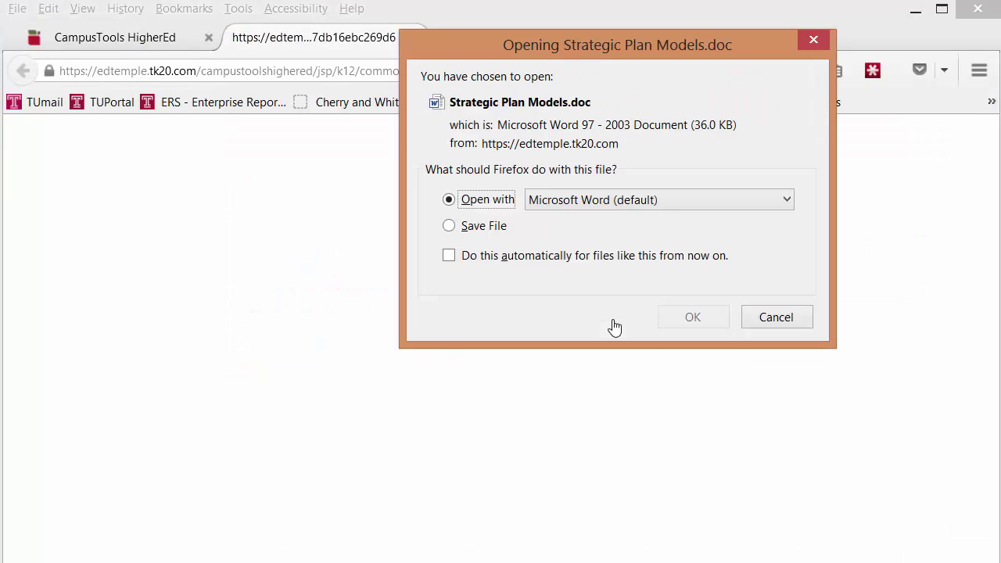
pyautogui.click(693, 317)
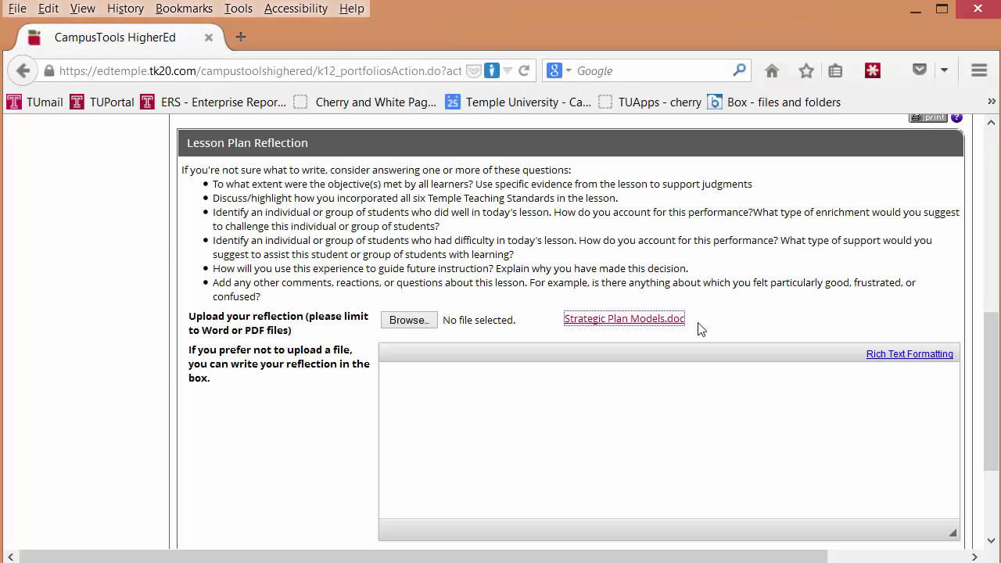
pyautogui.click(649, 320)
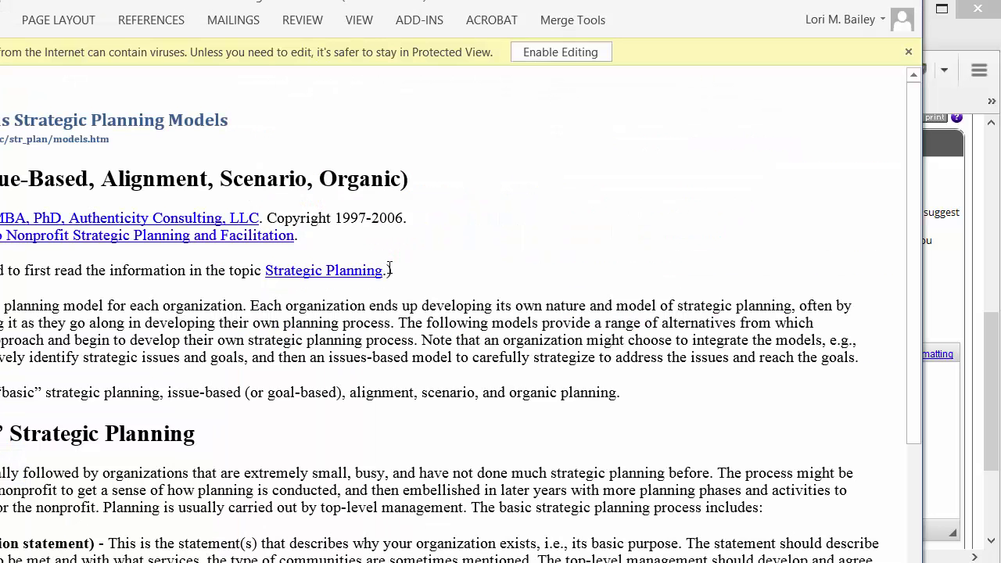
pyautogui.click(910, 7)
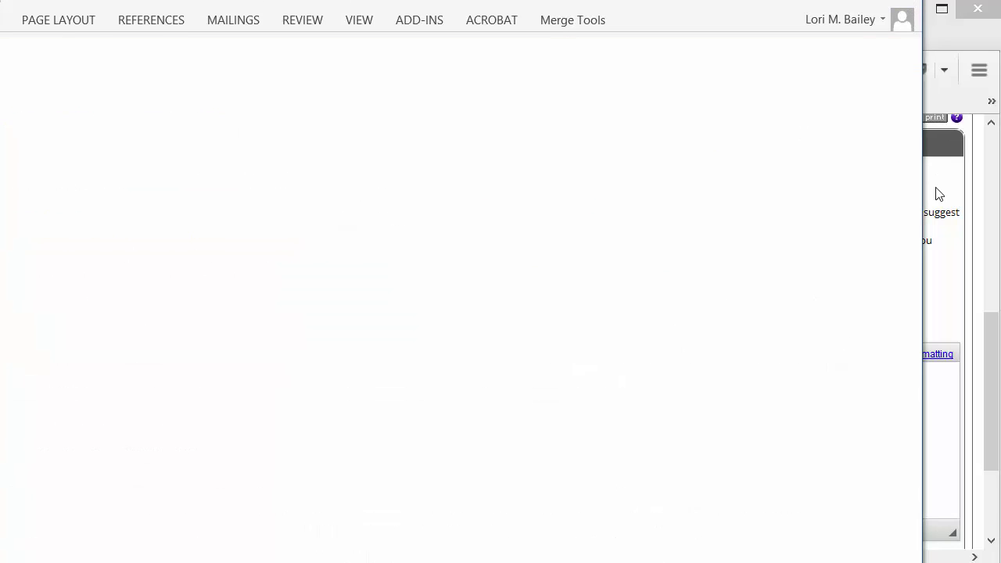
# Step: Add the Lesson Plan Reflection without a new file or written text and return to the Lesson Plan (1) attachments
pyautogui.scroll(4, 739, 262)
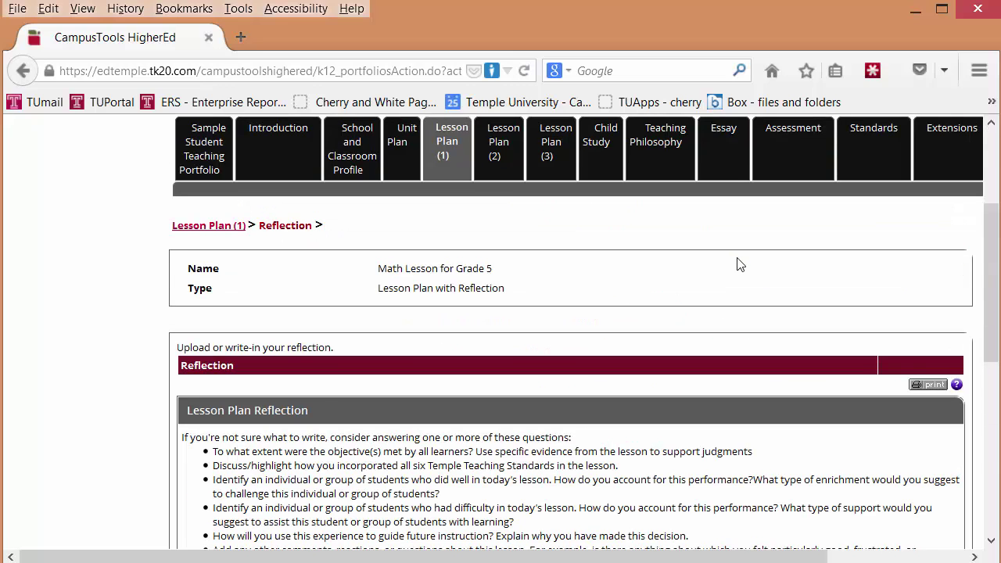
pyautogui.scroll(-5, 737, 311)
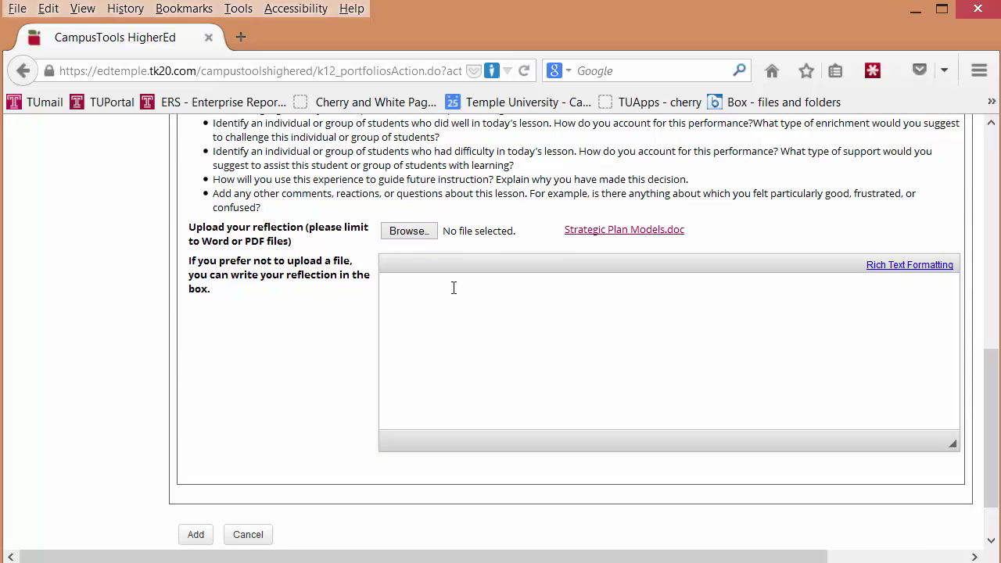
pyautogui.click(431, 334)
pyautogui.scroll(-2, 431, 335)
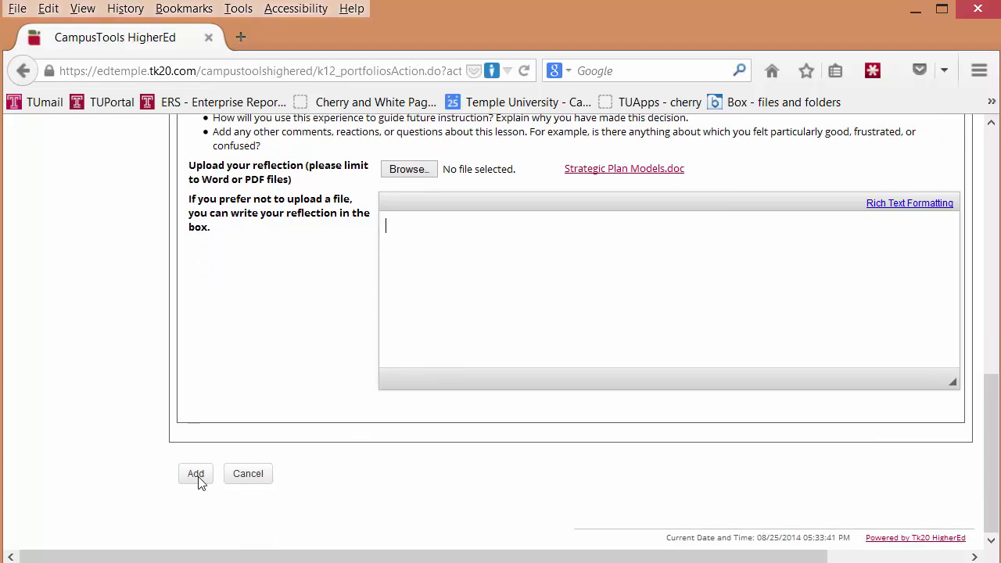
pyautogui.click(196, 474)
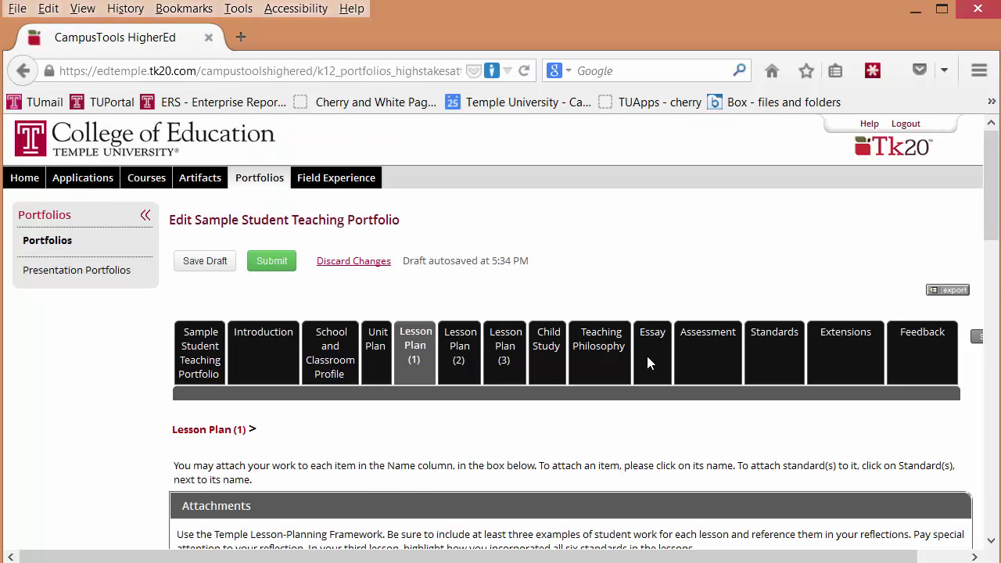
# Step: Review the reflection and the standards listed for Math Lesson for Grade 5 under Lesson Plan (1)
pyautogui.scroll(-5, 647, 356)
pyautogui.scroll(-3, 647, 357)
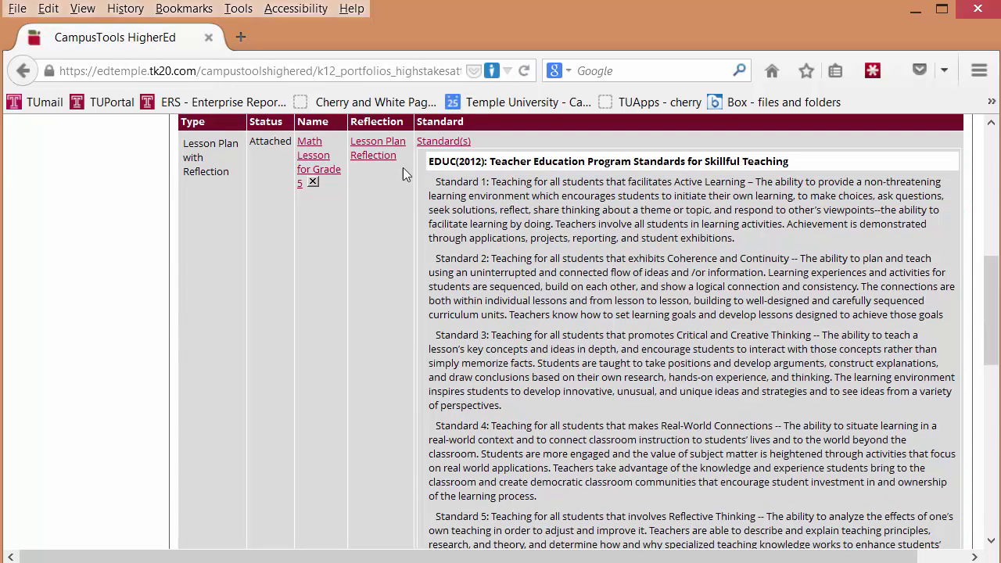
pyautogui.scroll(-5, 544, 258)
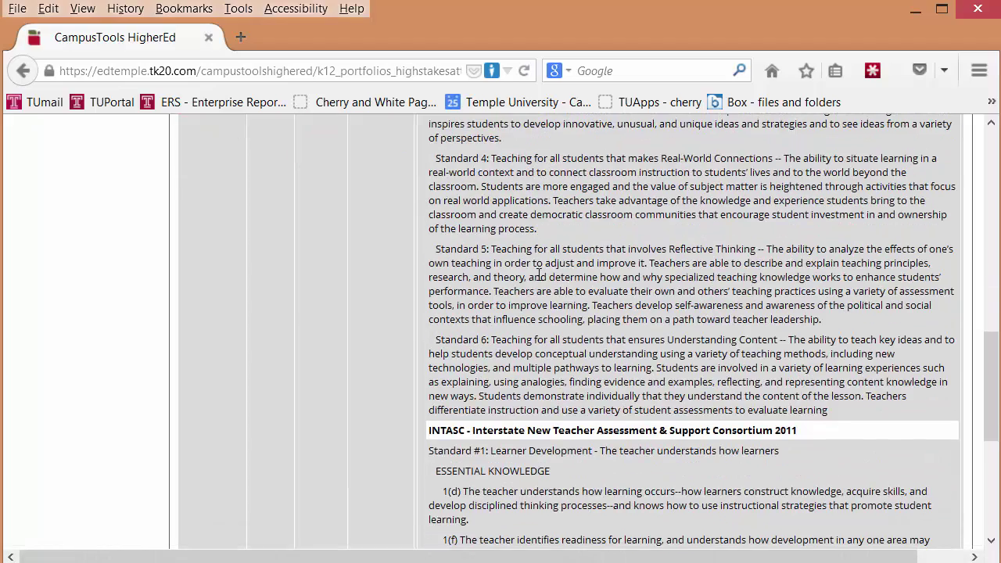
pyautogui.scroll(8, 540, 270)
pyautogui.scroll(3, 538, 275)
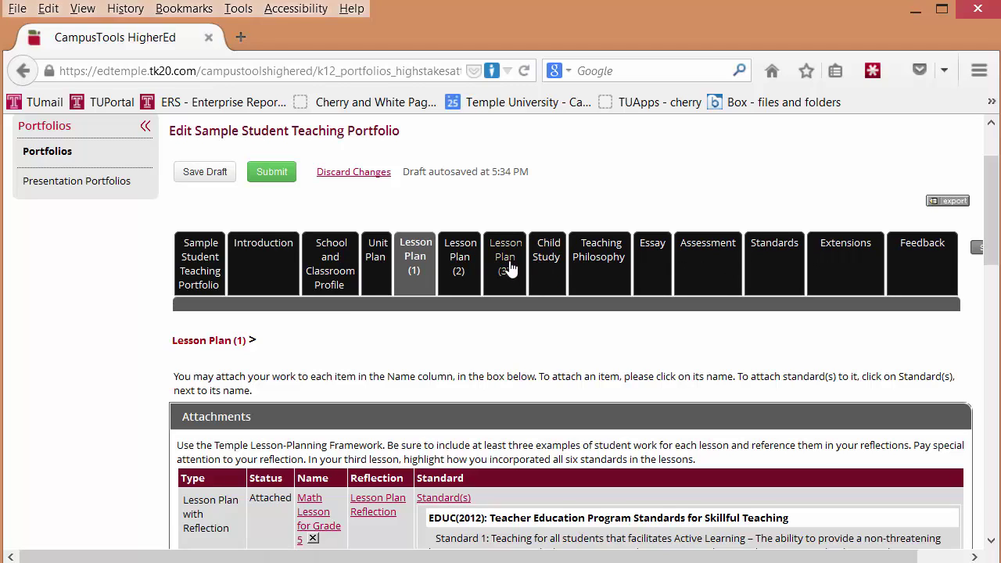
# Step: View the Sample Student Teaching Portfolio overview section and examine the assessment tool listed in the Assessment section
pyautogui.click(206, 269)
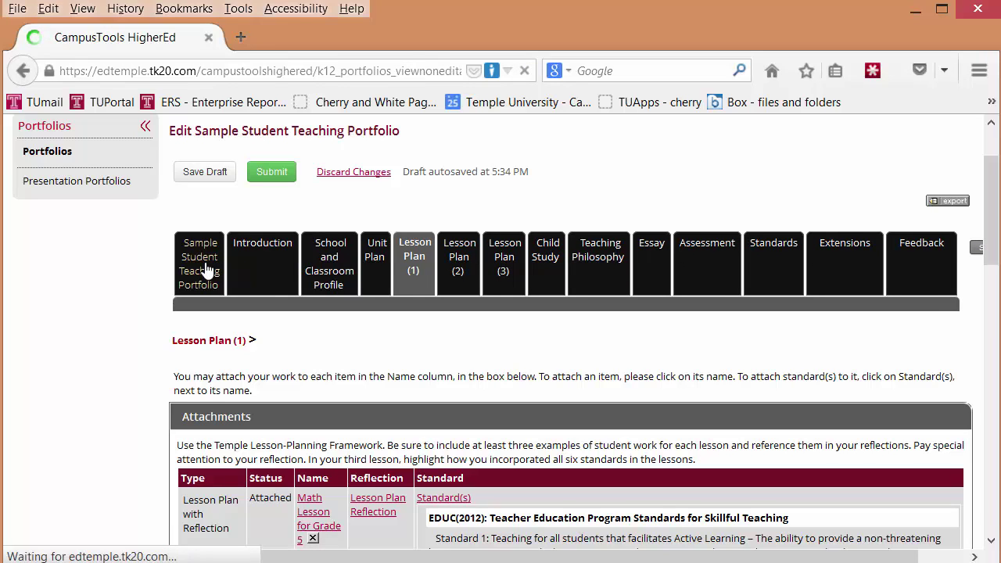
pyautogui.scroll(-2, 832, 431)
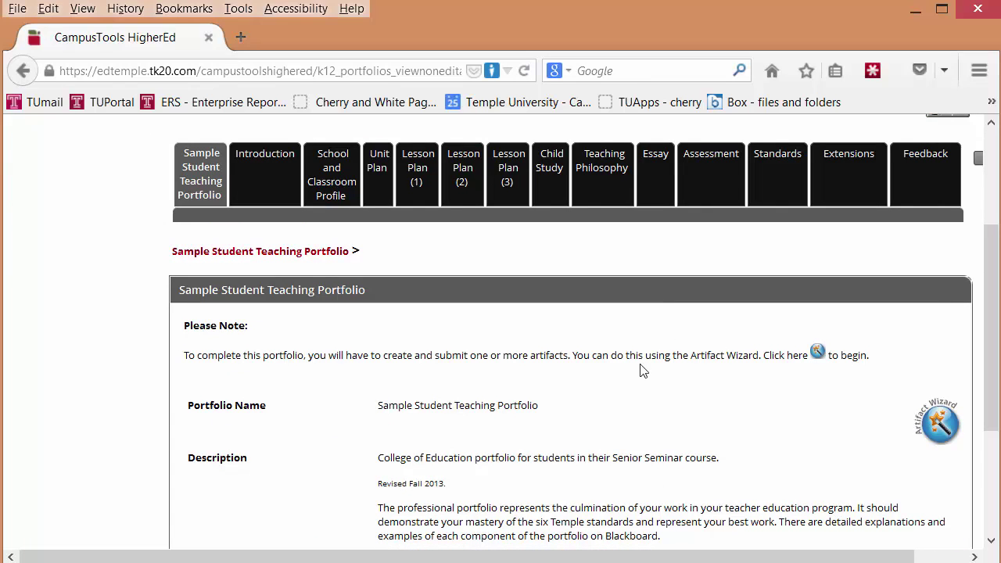
pyautogui.click(712, 160)
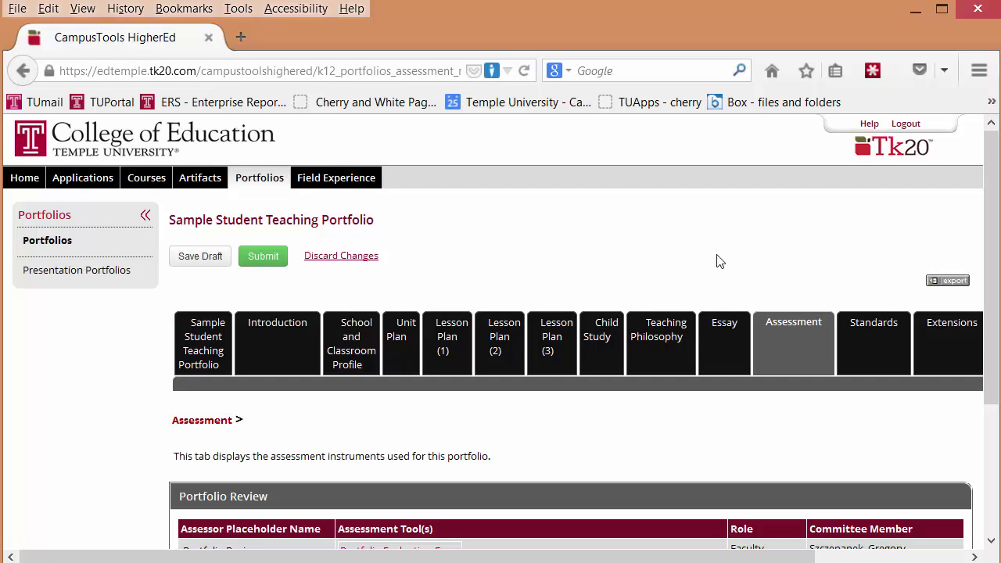
pyautogui.scroll(-4, 665, 298)
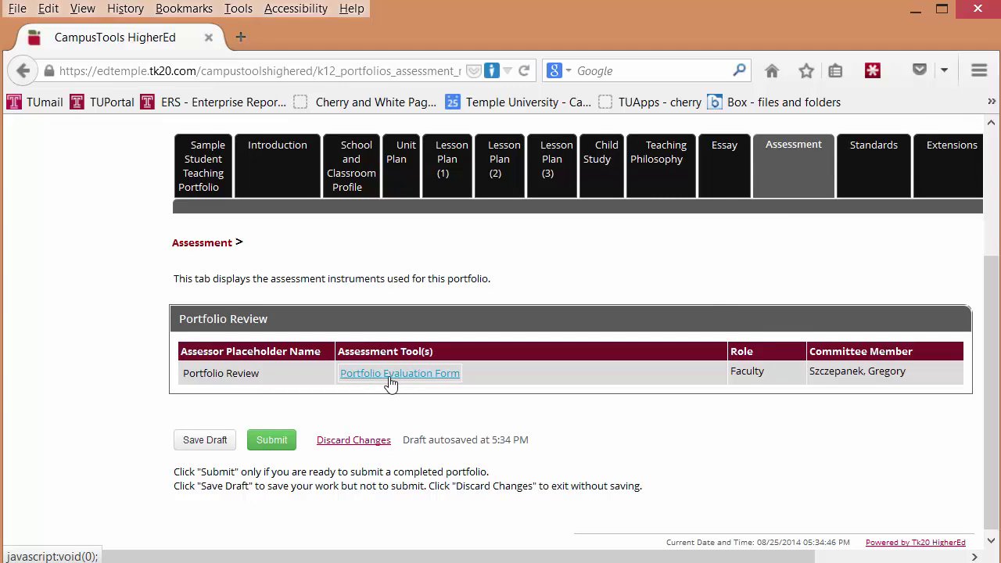
# Step: Review the standards associated with each attachment in the portfolio's Standards section, including Math Lesson for Grade 5
pyautogui.click(879, 151)
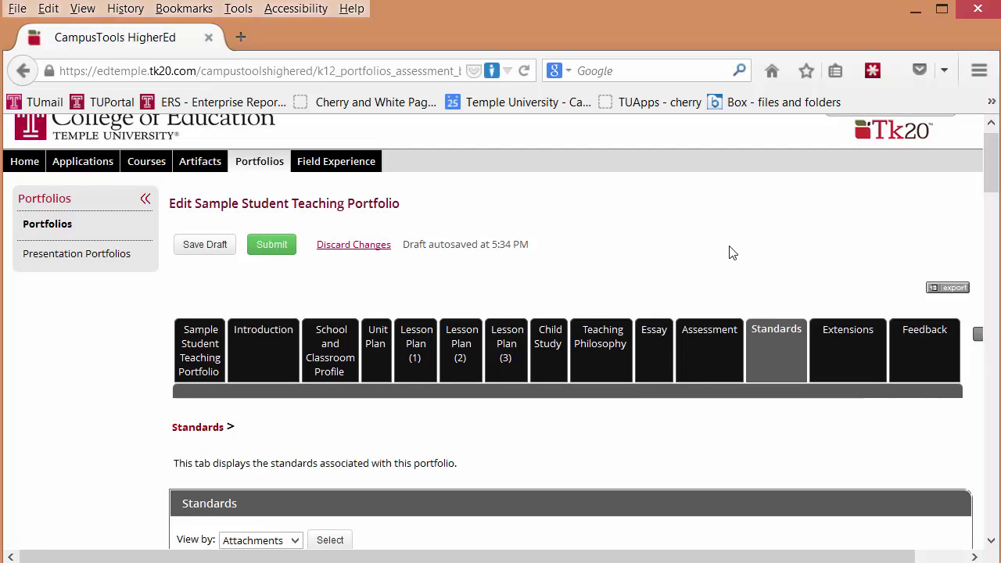
pyautogui.scroll(-2, 579, 292)
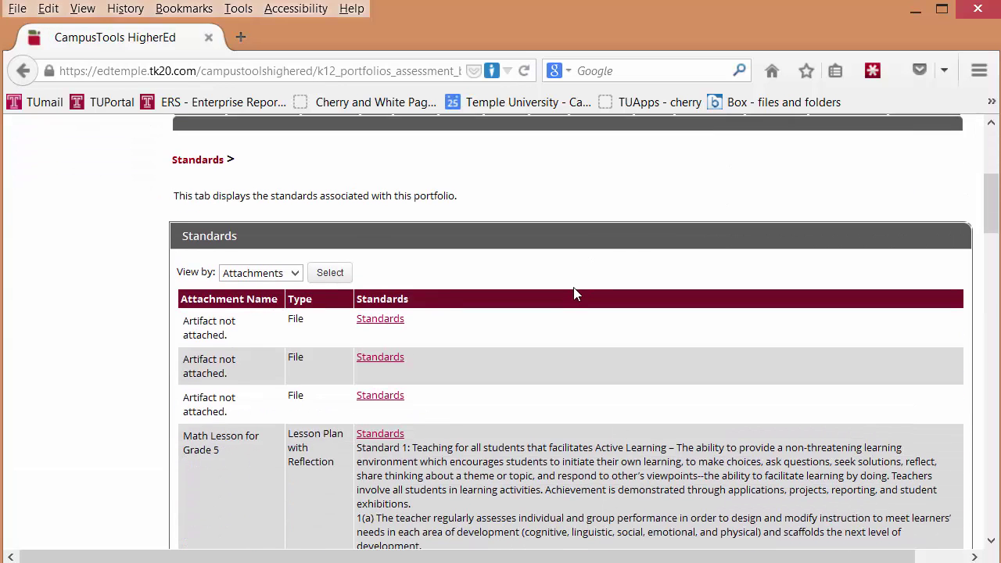
pyautogui.scroll(-2, 469, 336)
pyautogui.scroll(-2, 440, 344)
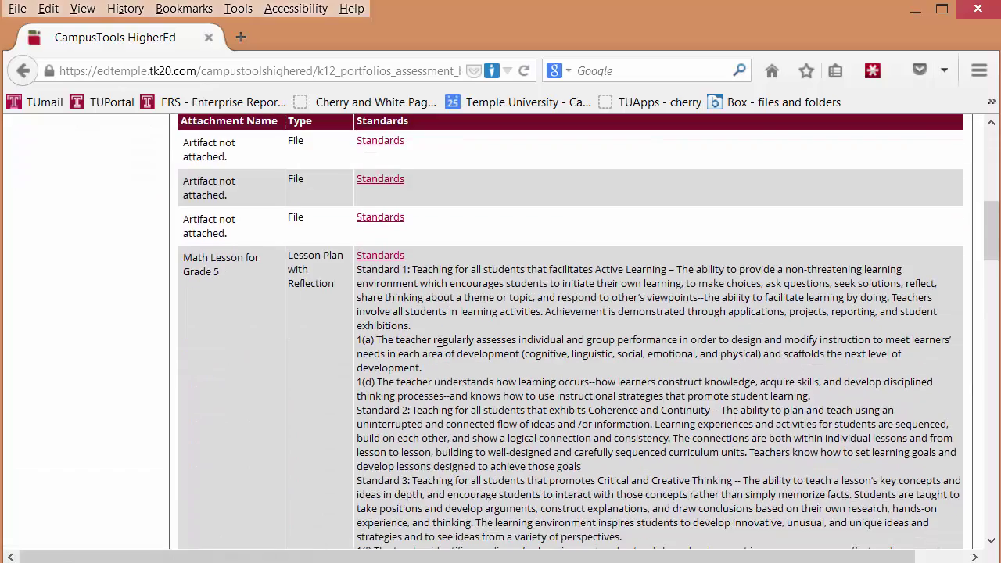
pyautogui.scroll(-8, 440, 342)
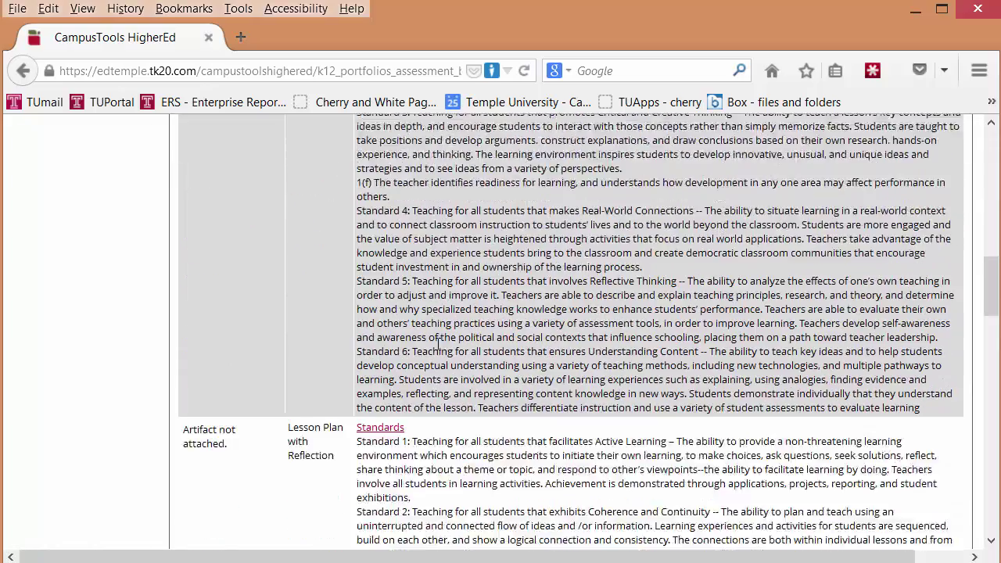
pyautogui.scroll(-10, 441, 341)
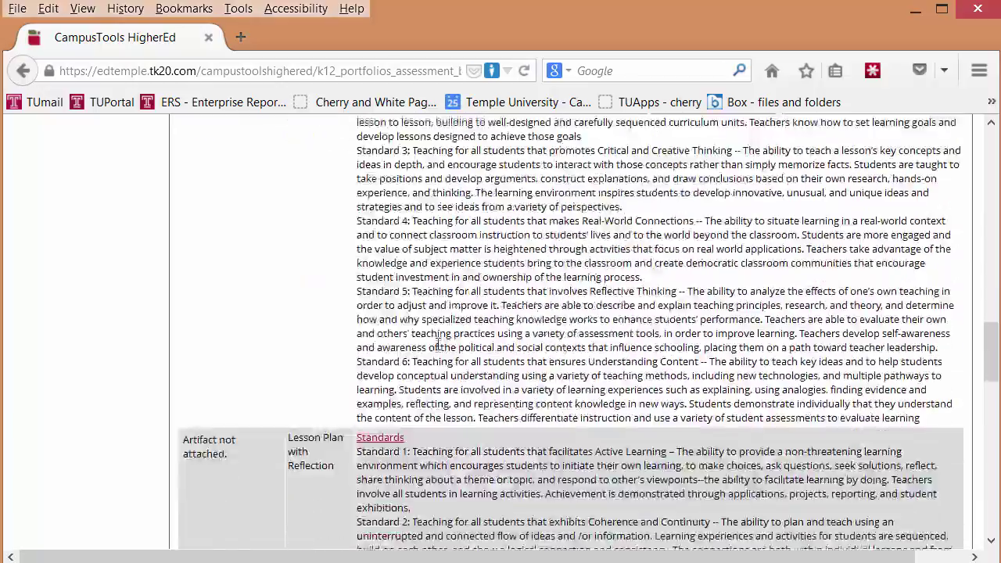
pyautogui.scroll(15, 414, 313)
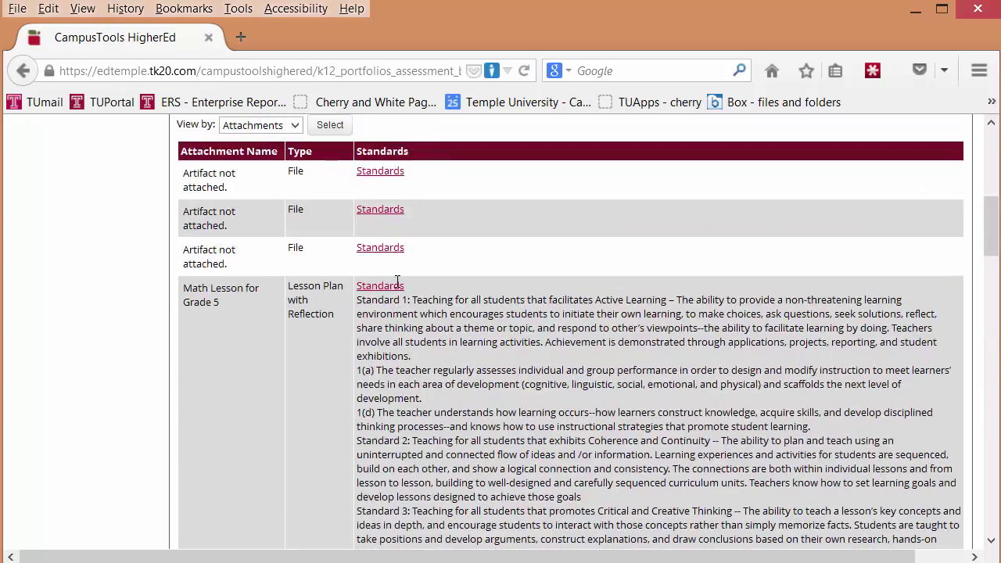
pyautogui.scroll(3, 422, 359)
pyautogui.scroll(3, 613, 352)
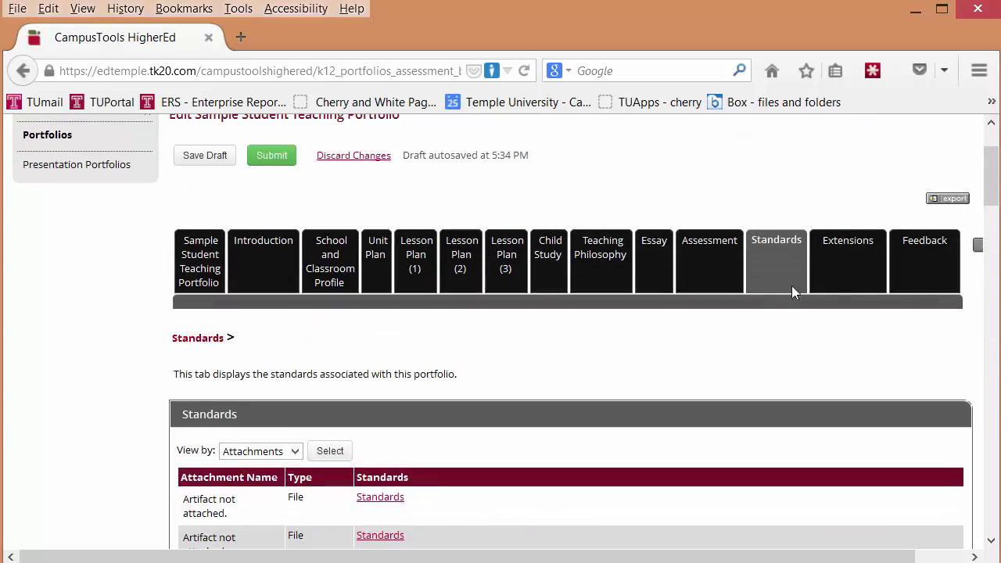
# Step: Check the portfolio's Extensions section for granted time extensions and its Feedback section for issued feedback
pyautogui.click(867, 247)
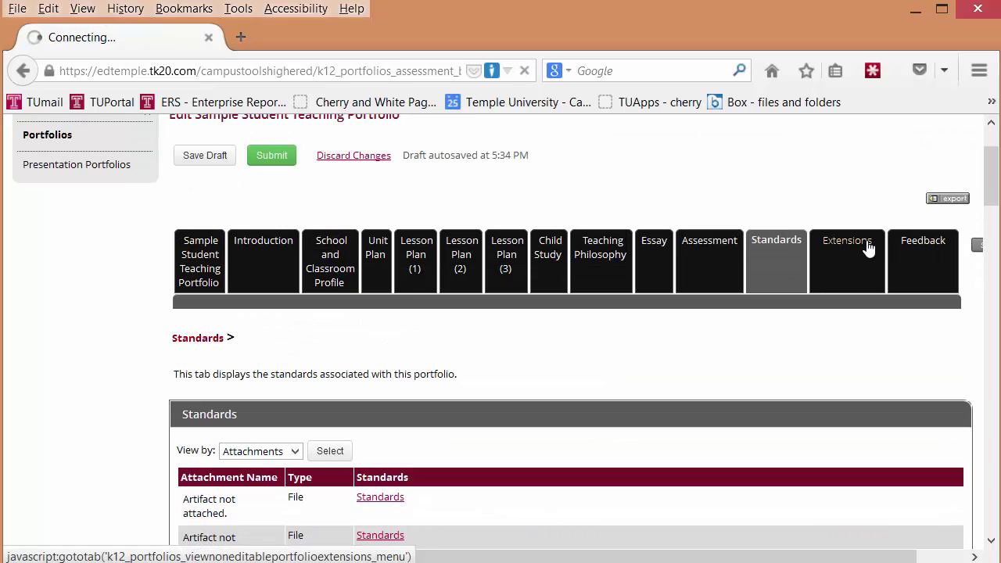
pyautogui.scroll(-3, 709, 329)
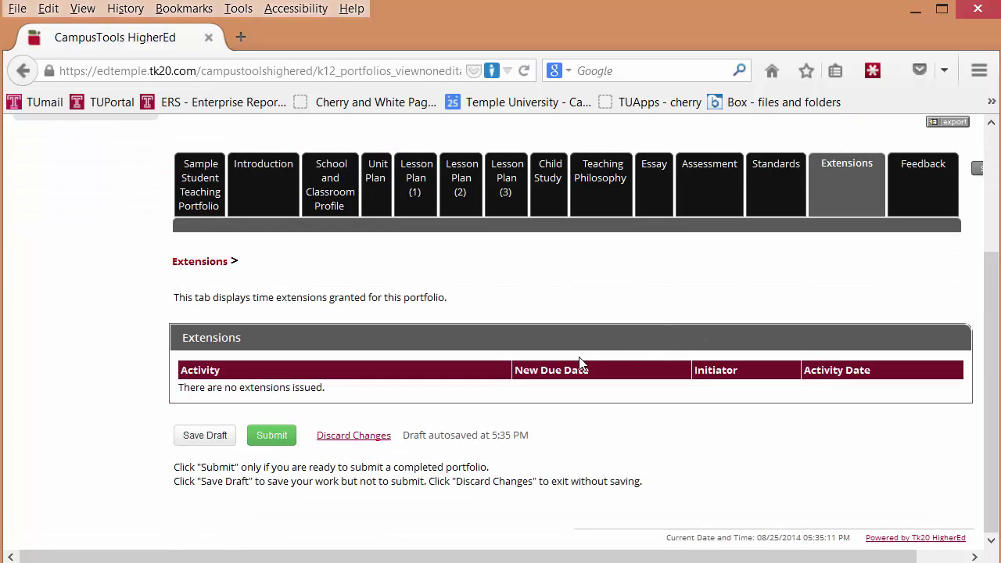
pyautogui.scroll(3, 532, 353)
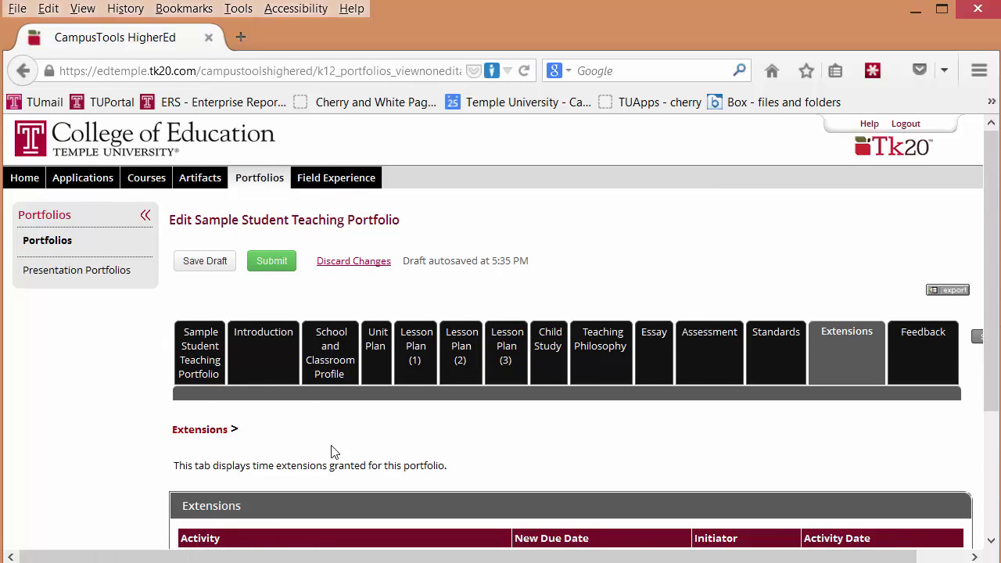
pyautogui.scroll(-2, 358, 438)
pyautogui.scroll(-1, 357, 436)
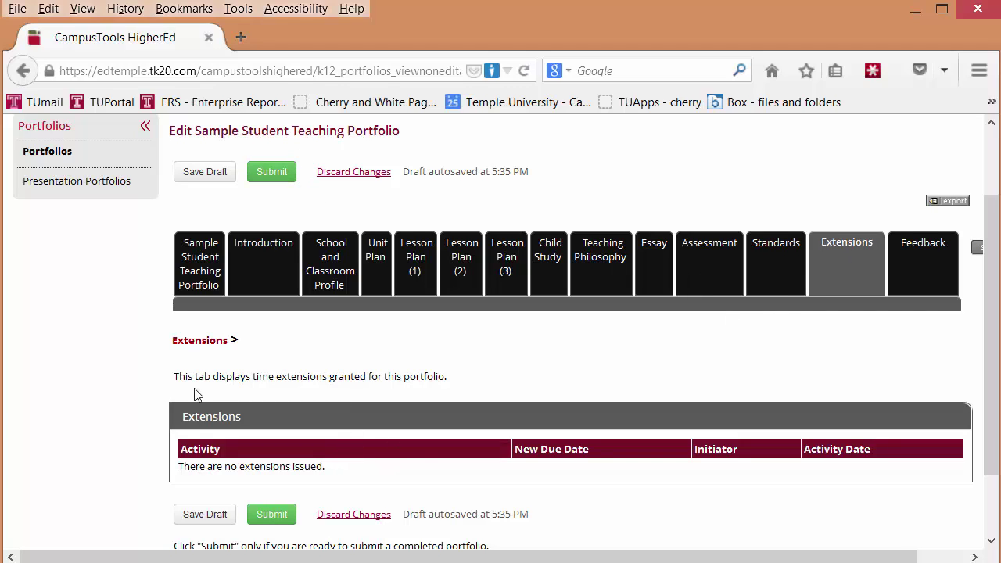
pyautogui.click(935, 255)
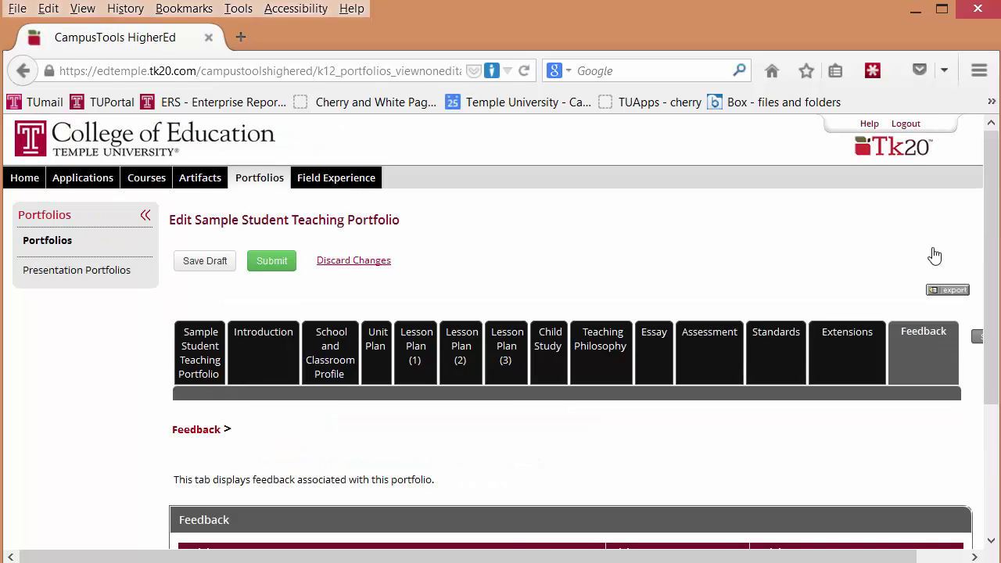
pyautogui.scroll(-4, 793, 322)
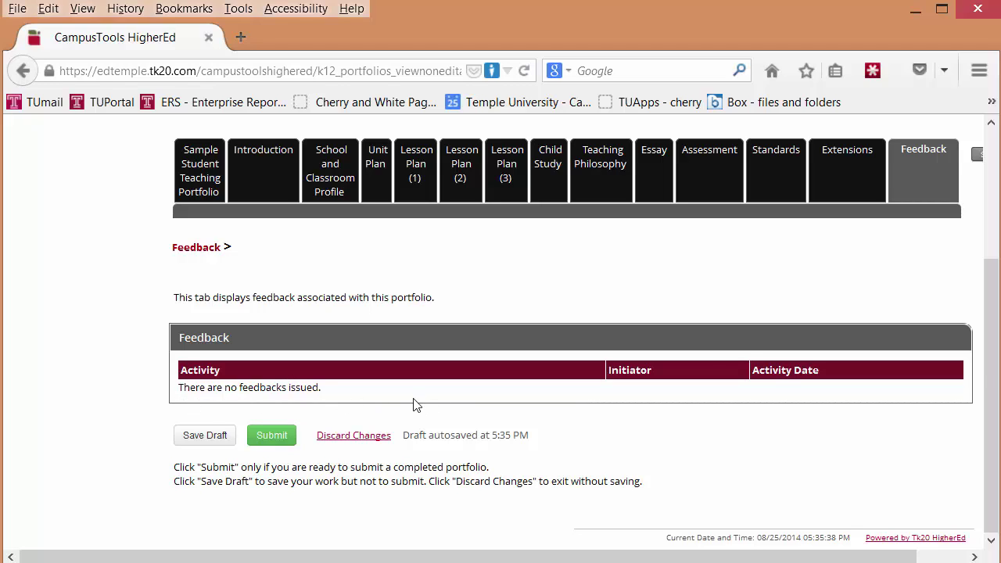
# Step: Revisit the Extensions and Assessment sections, examine the draft and submission options, and return to the Sample Student Teaching Portfolio overview section
pyautogui.click(846, 163)
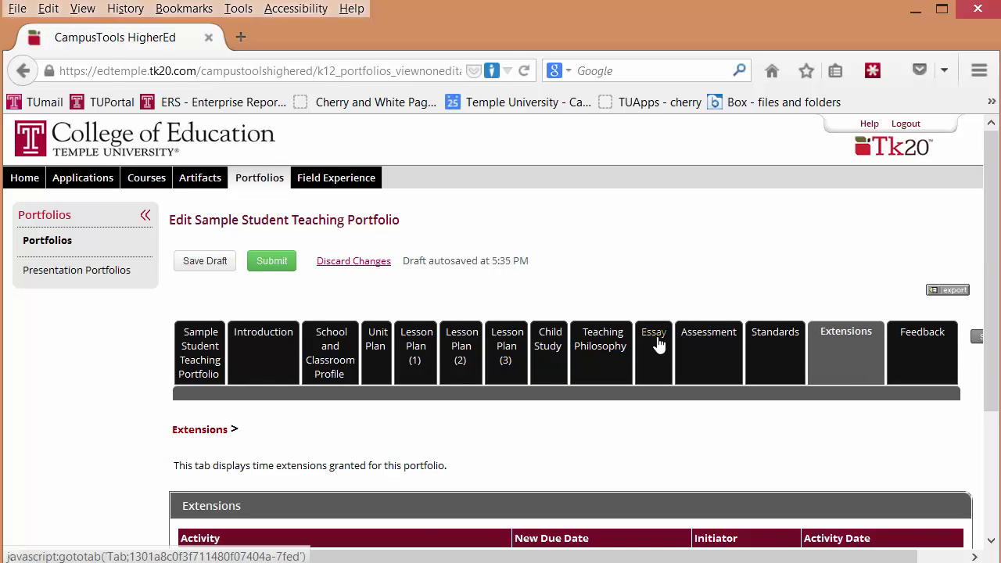
pyautogui.click(706, 343)
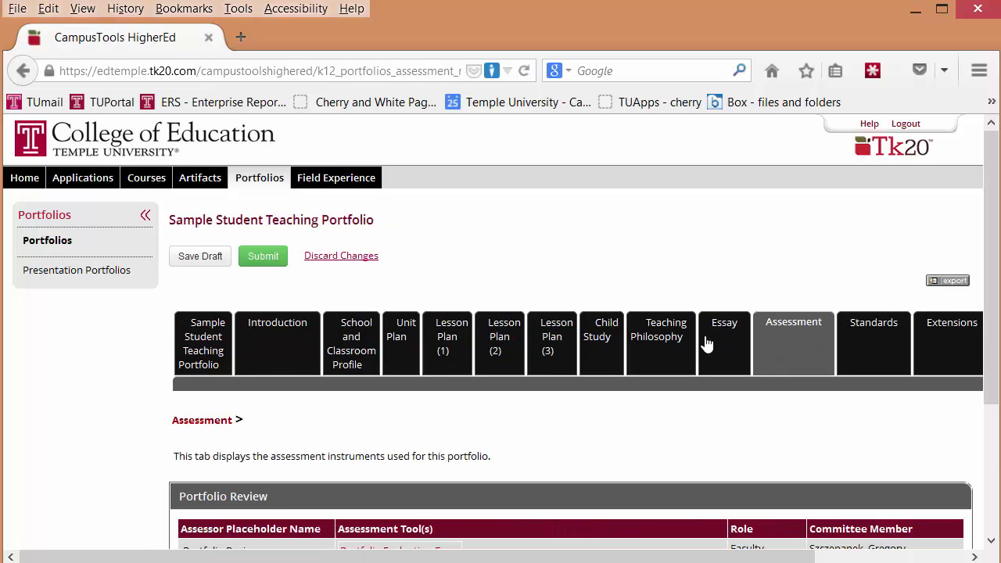
pyautogui.scroll(-4, 802, 331)
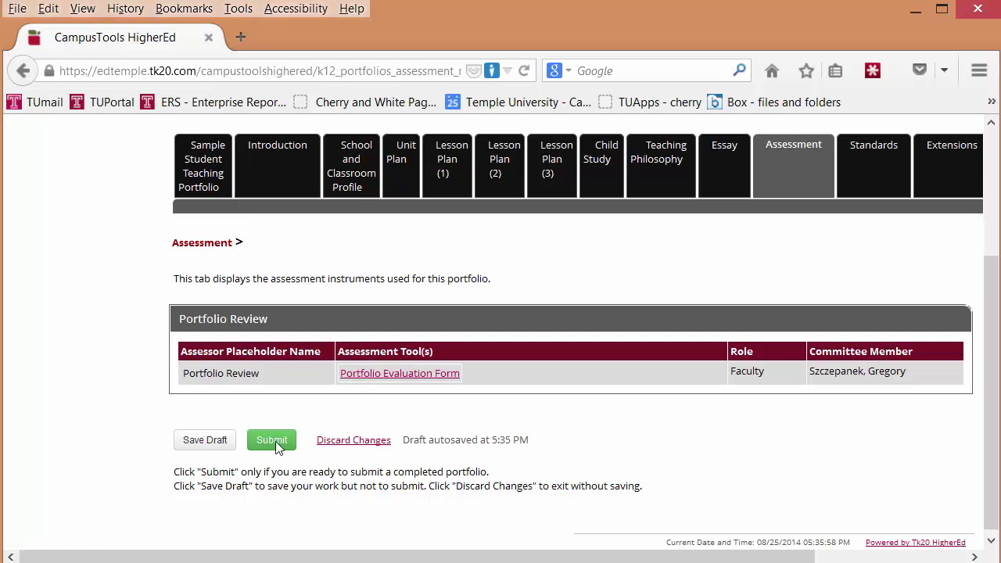
pyautogui.scroll(4, 284, 421)
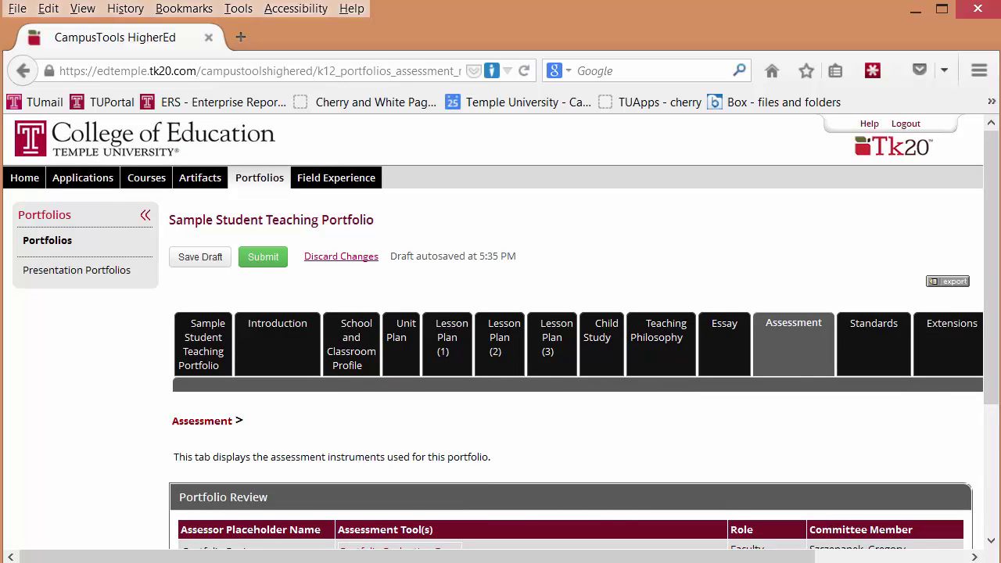
pyautogui.click(196, 349)
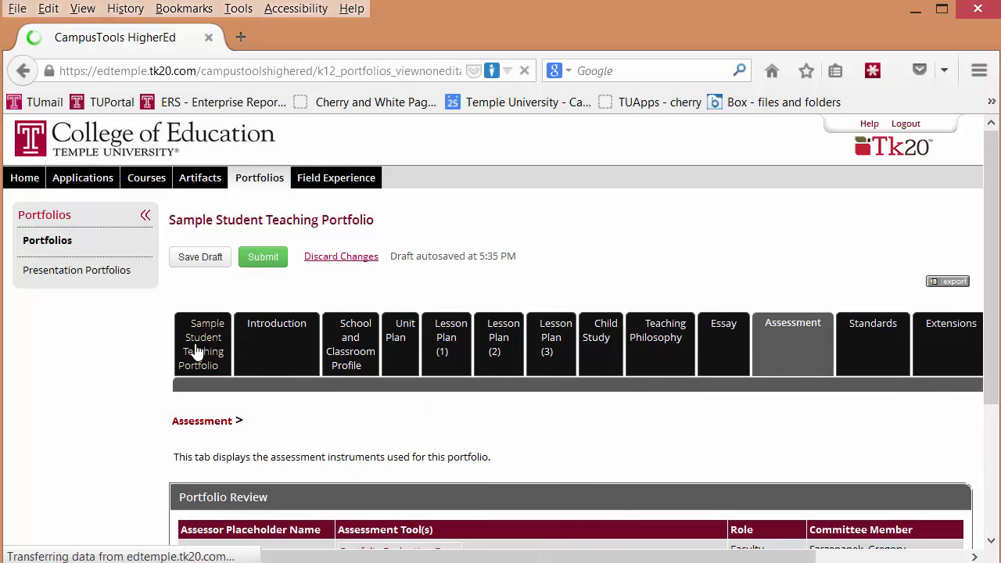